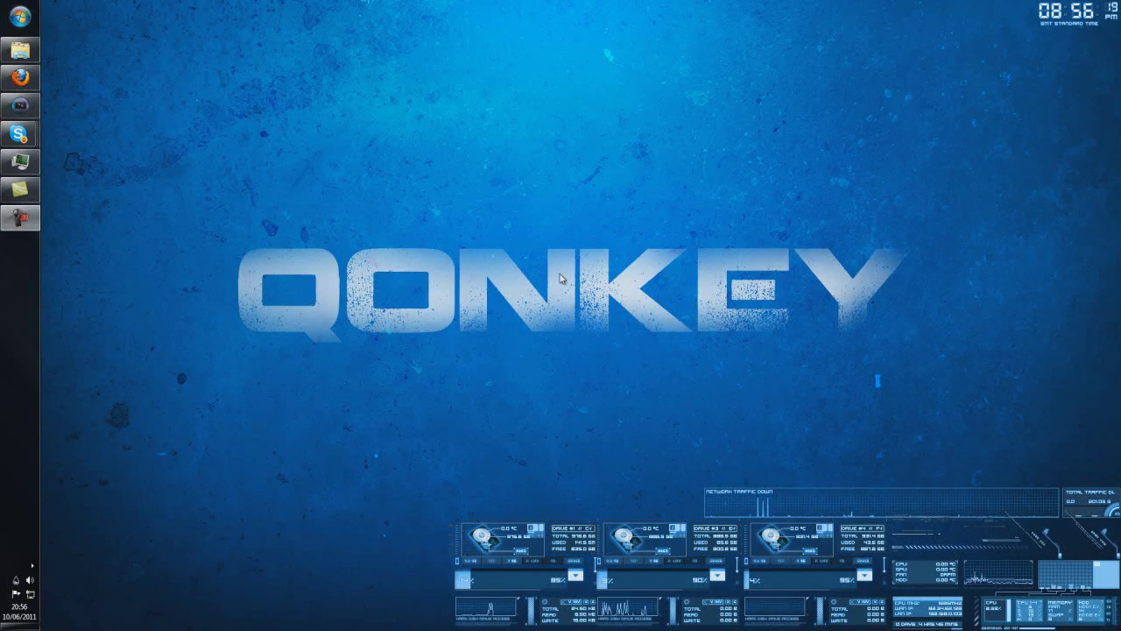
pyautogui.click(19, 105)
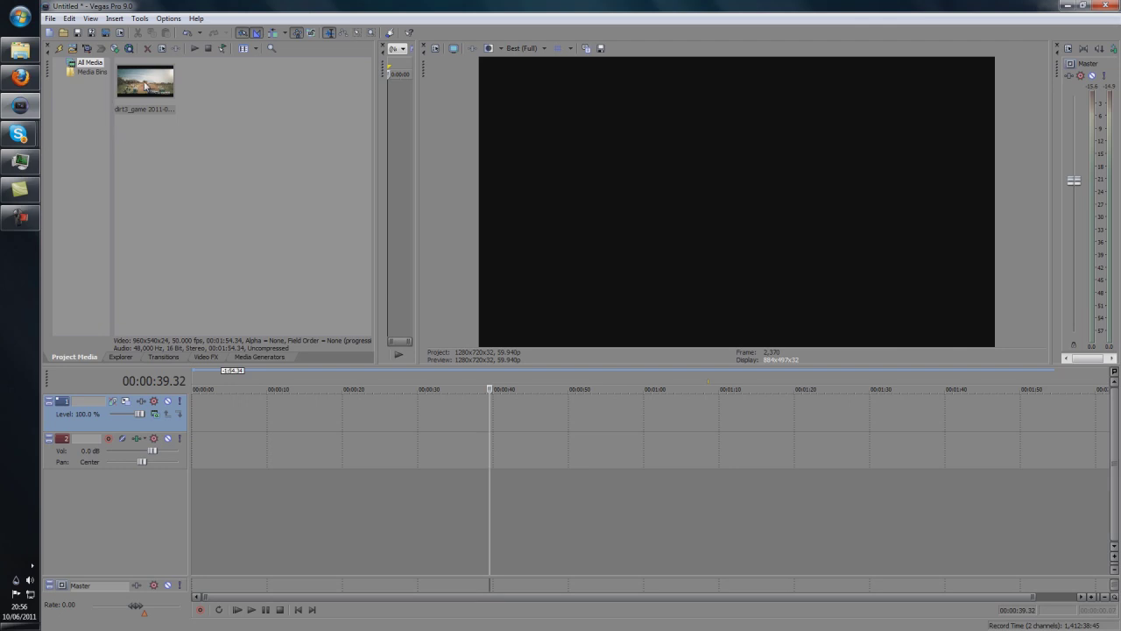
pyautogui.click(19, 50)
pyautogui.moveTo(175, 285); pyautogui.dragTo(258, 490)
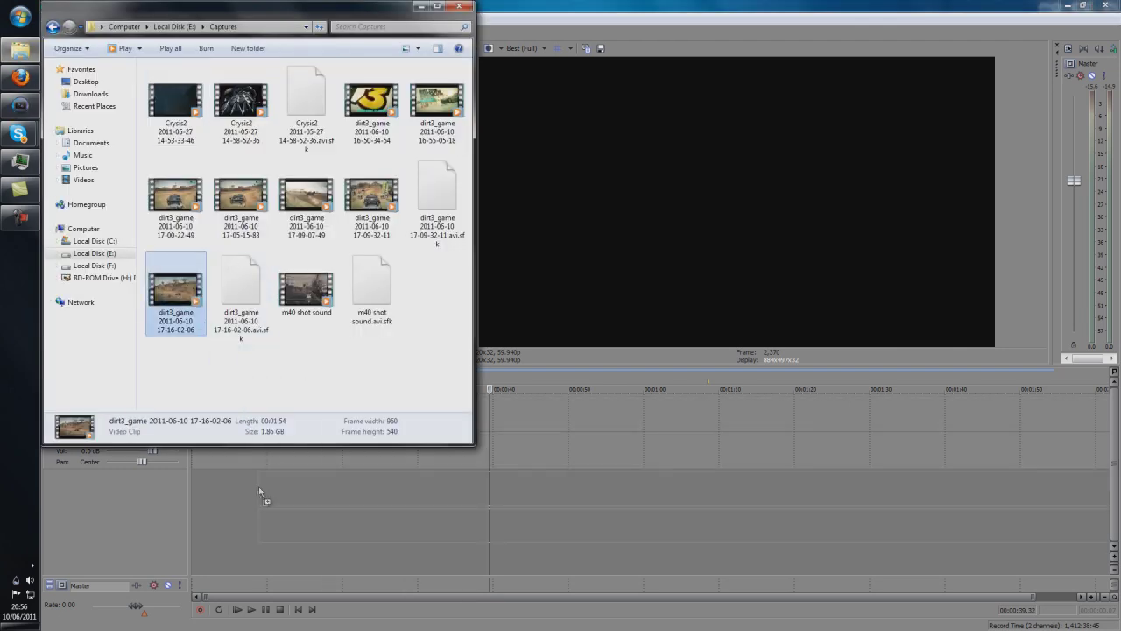
pyautogui.moveTo(193, 469); pyautogui.dragTo(199, 456)
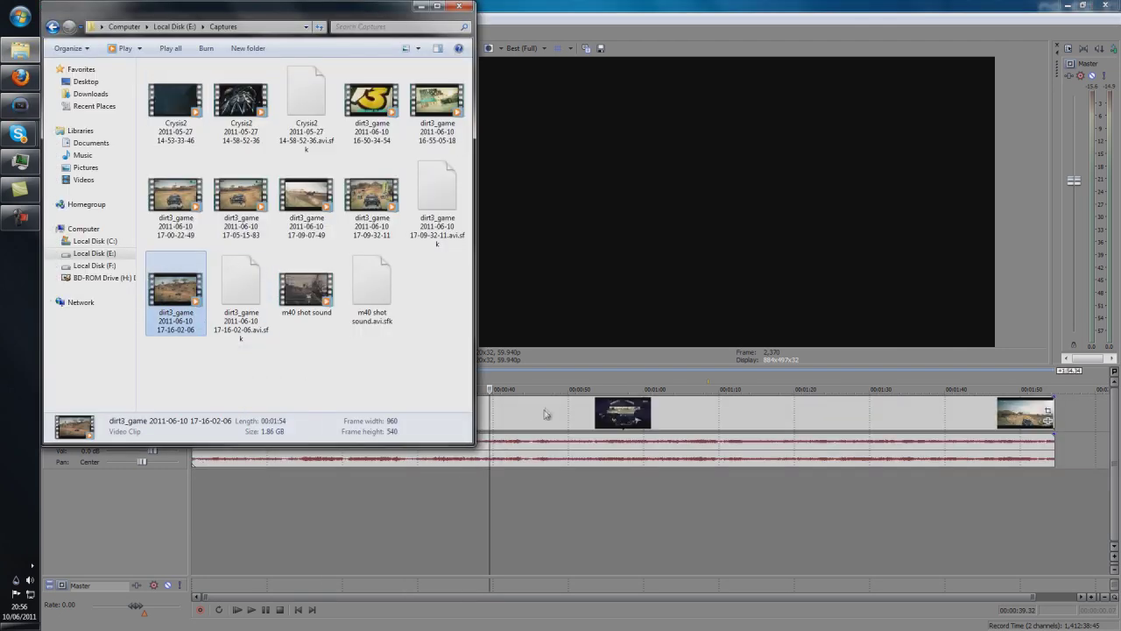
pyautogui.click(547, 442)
pyautogui.press('space')
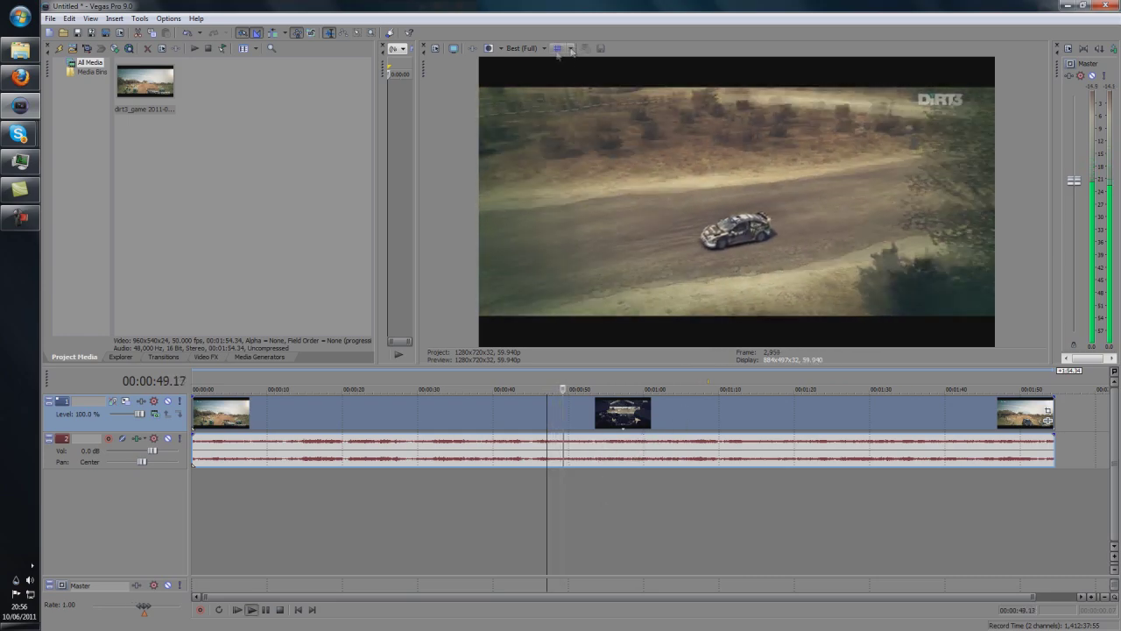
pyautogui.click(526, 48)
pyautogui.moveTo(545, 98)
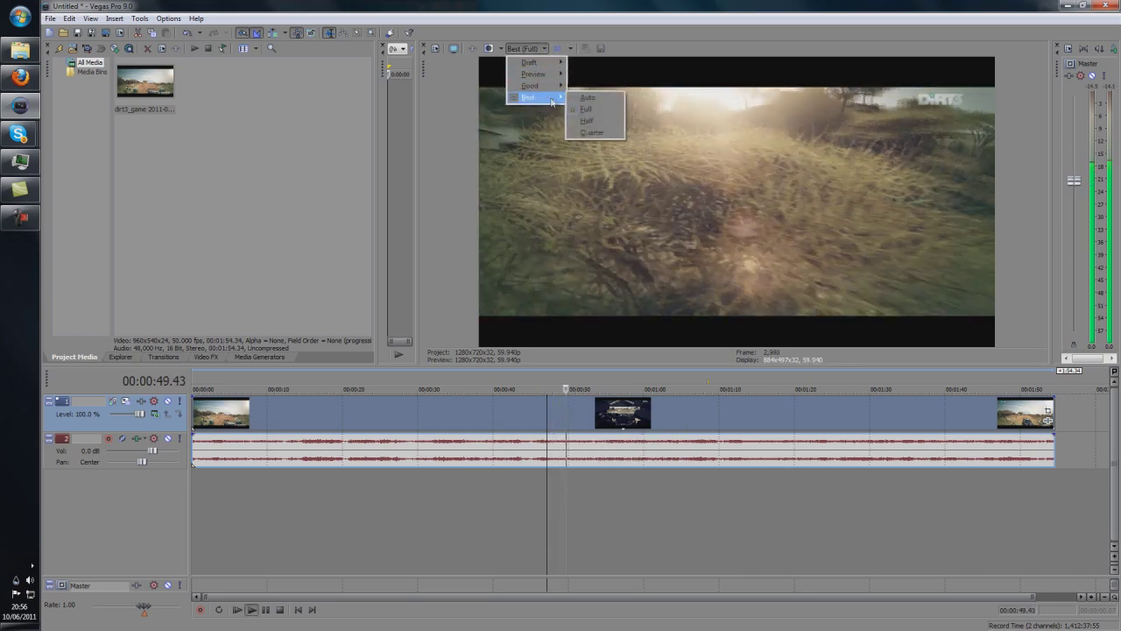
pyautogui.press('Escape')
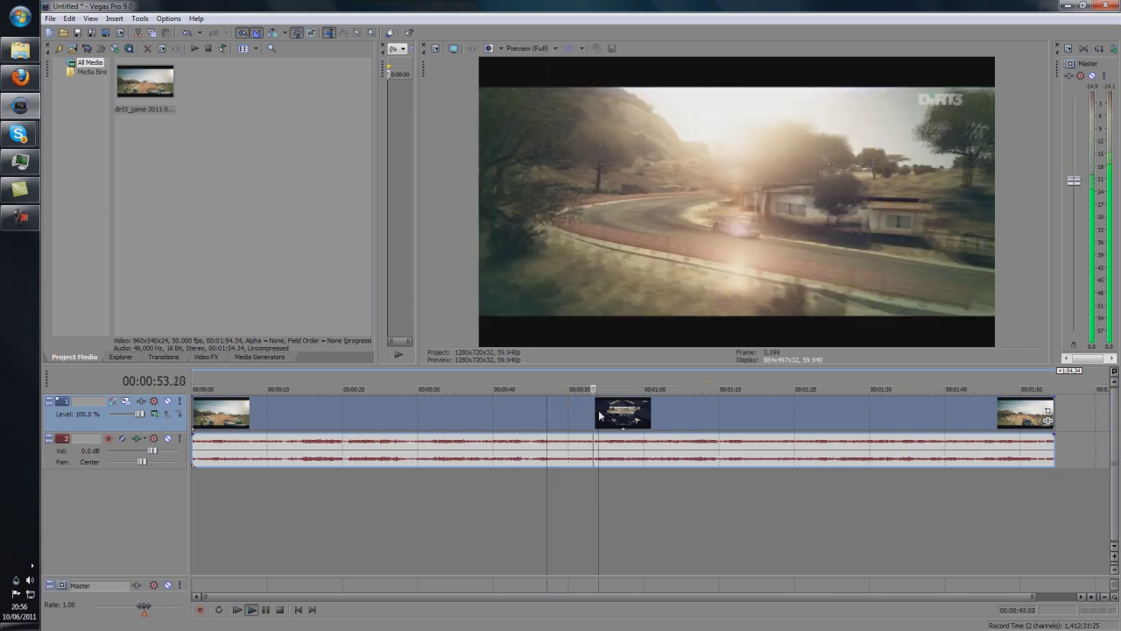
pyautogui.press('Return')
pyautogui.click(668, 419)
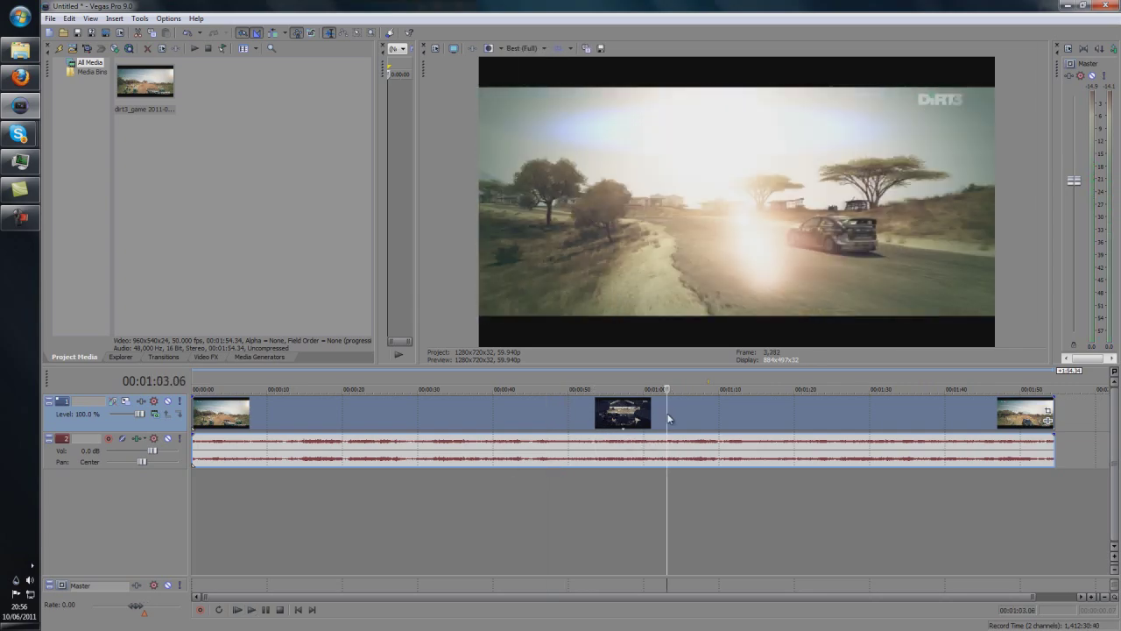
pyautogui.click(734, 417)
pyautogui.click(708, 417)
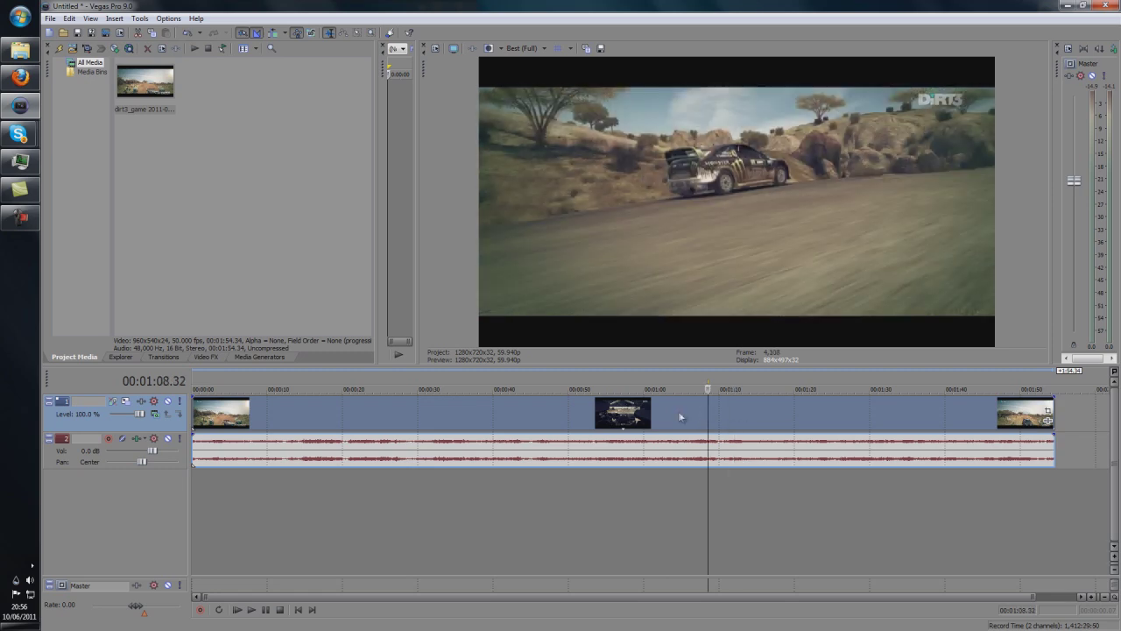
pyautogui.click(659, 417)
pyautogui.press('space')
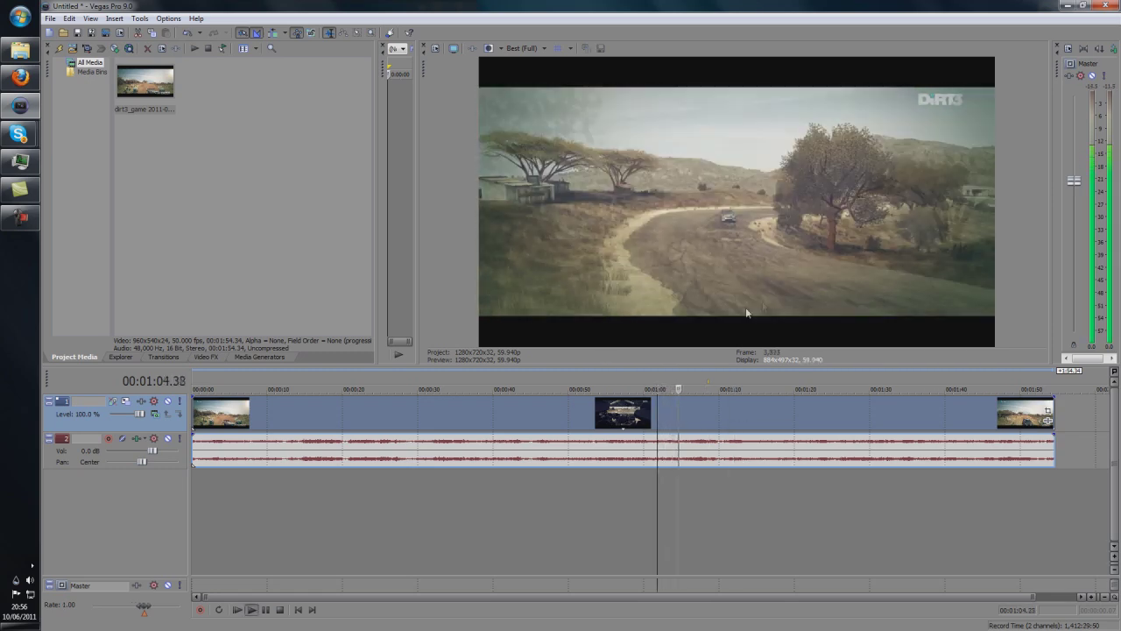
pyautogui.press('space')
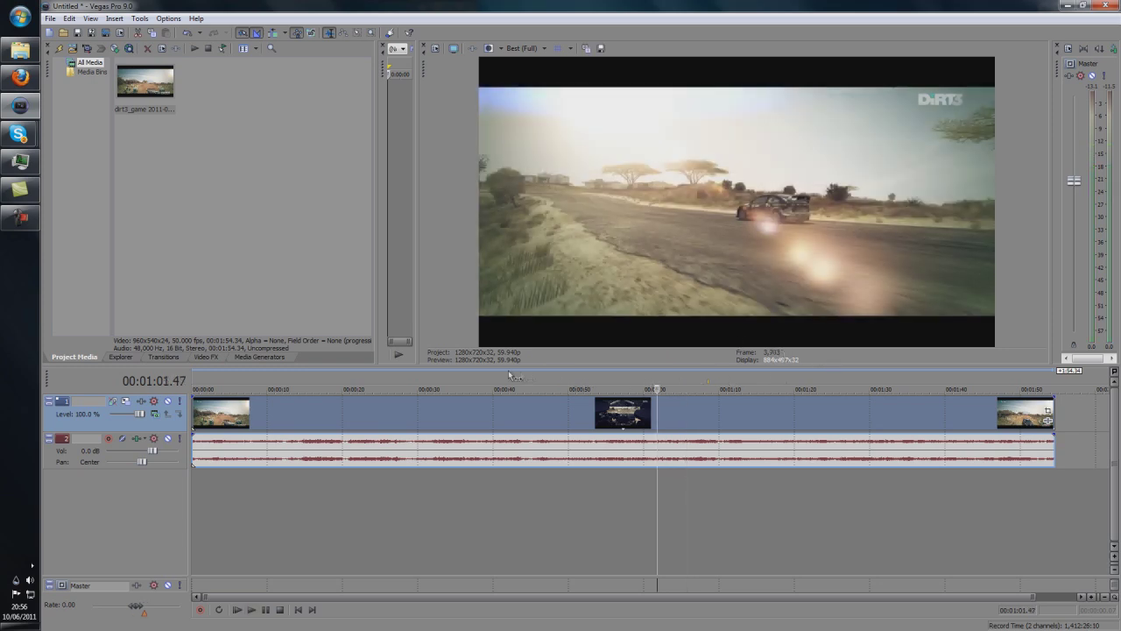
pyautogui.click(450, 404)
pyautogui.click(413, 418)
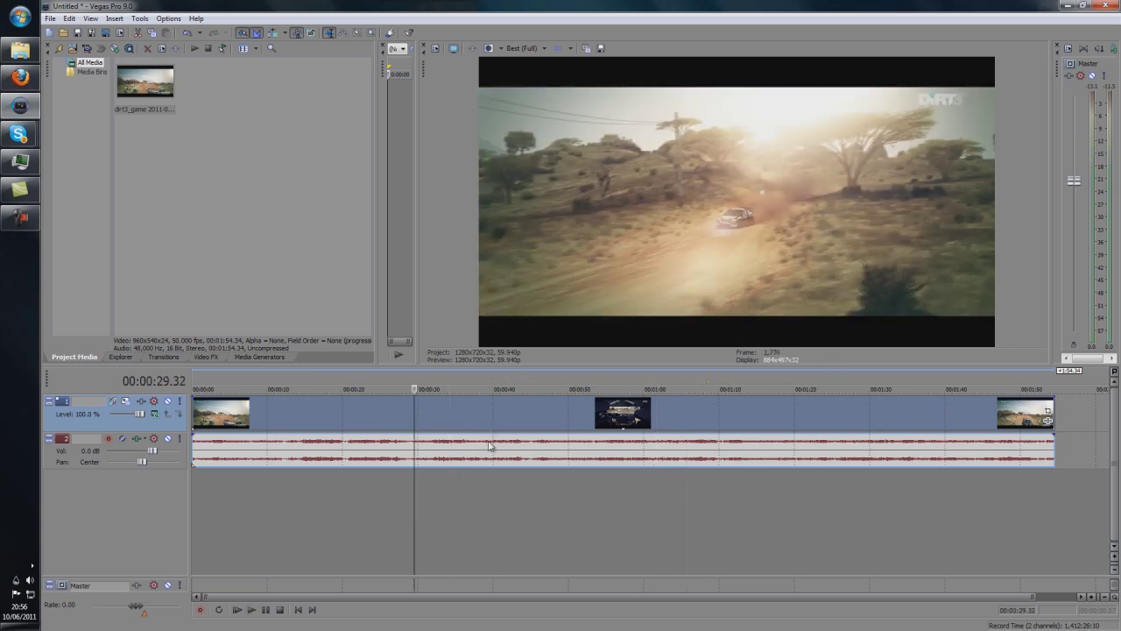
pyautogui.press('space')
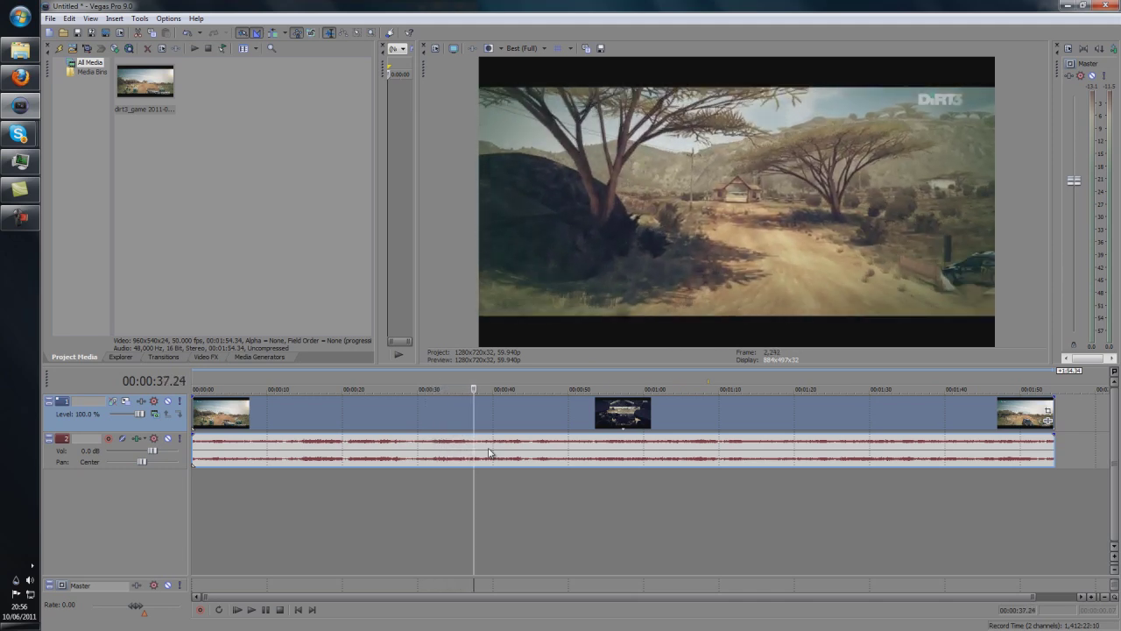
pyautogui.press('space')
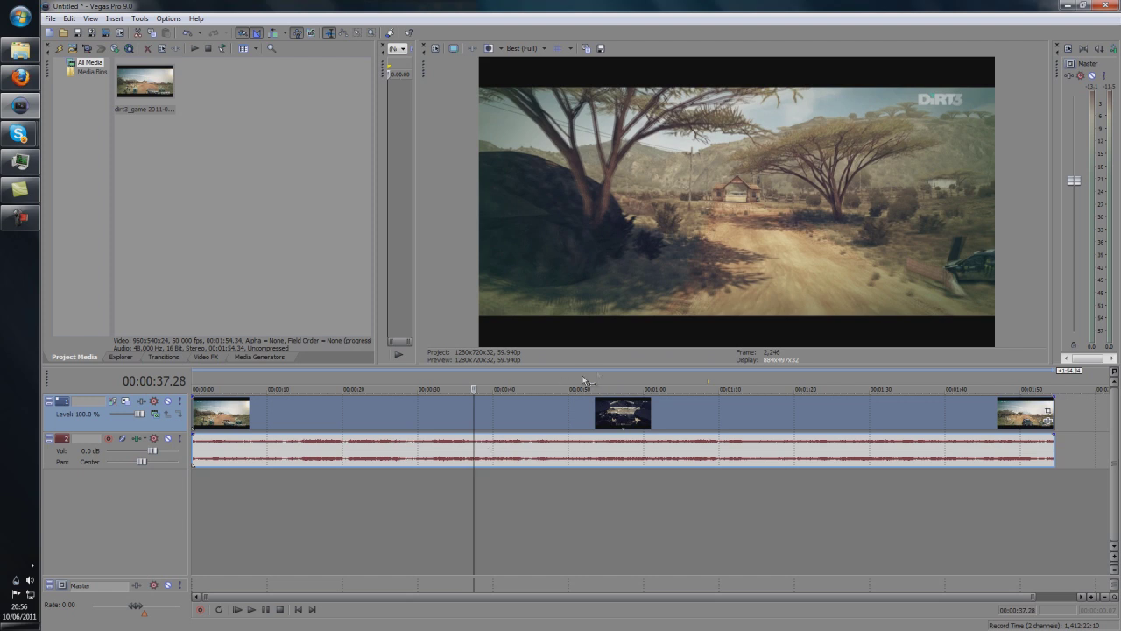
pyautogui.press('Left')
pyautogui.press('Left')
pyautogui.press('Left')
pyautogui.press('Left')
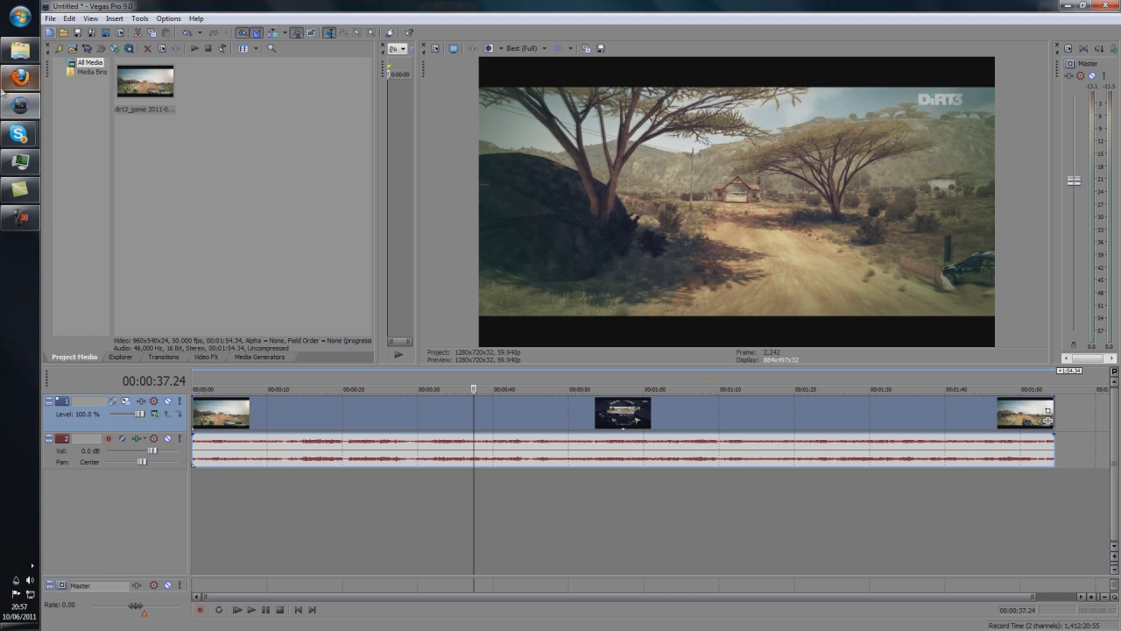
# Step: Browse the Video FX list from Black and White through Color Balance to the Color Curves presets
pyautogui.click(205, 356)
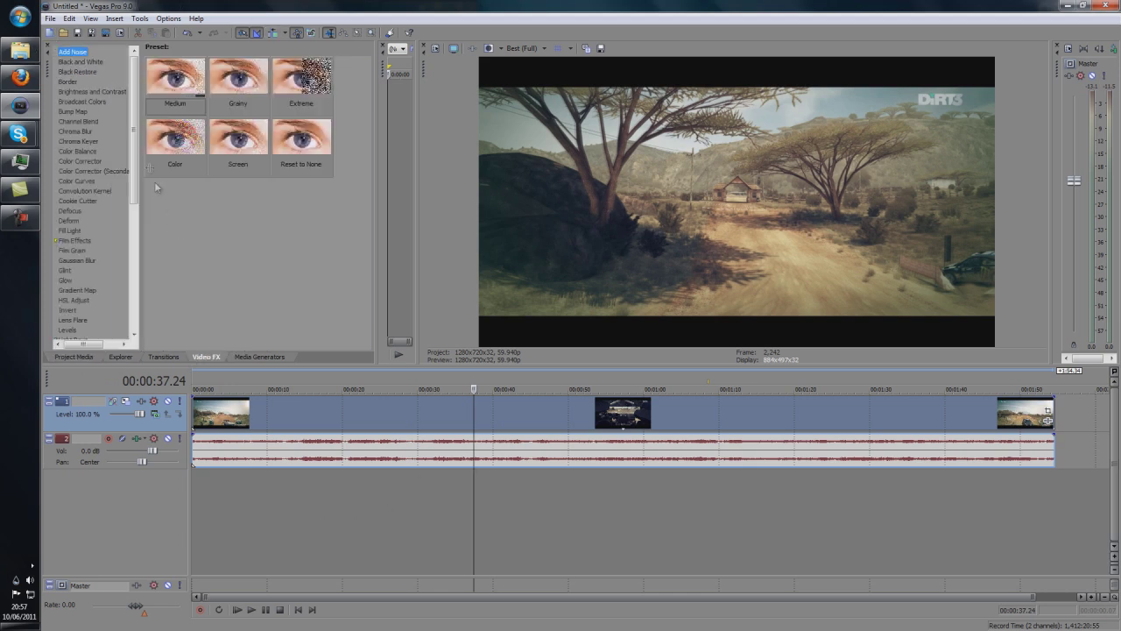
pyautogui.click(79, 62)
pyautogui.click(77, 72)
pyautogui.click(75, 82)
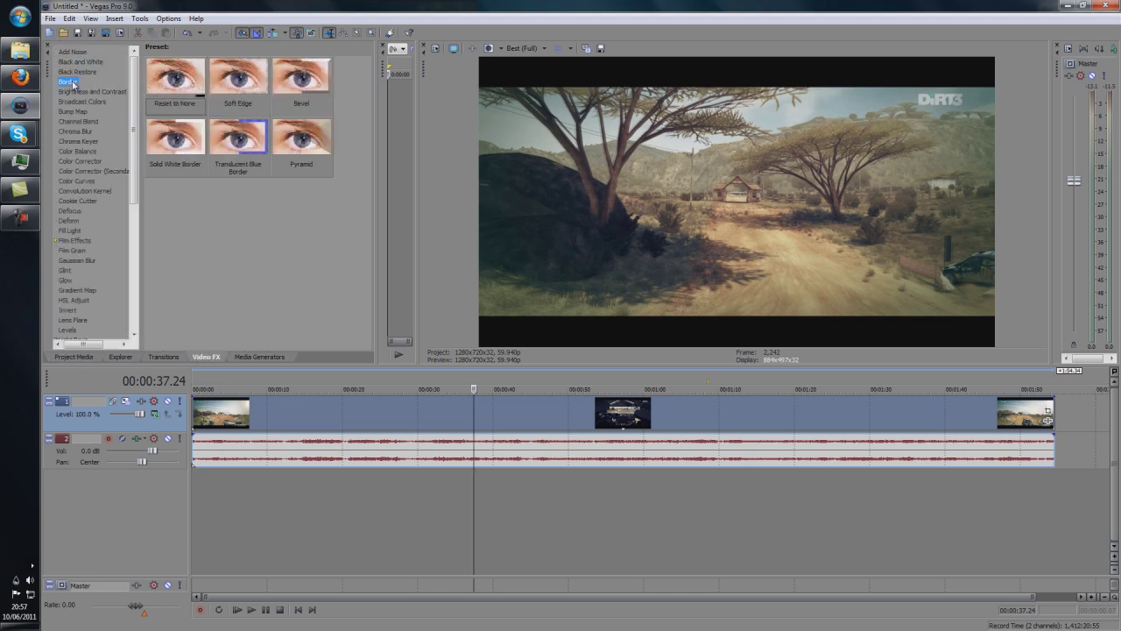
pyautogui.click(79, 91)
pyautogui.scroll(-5, 138, 109)
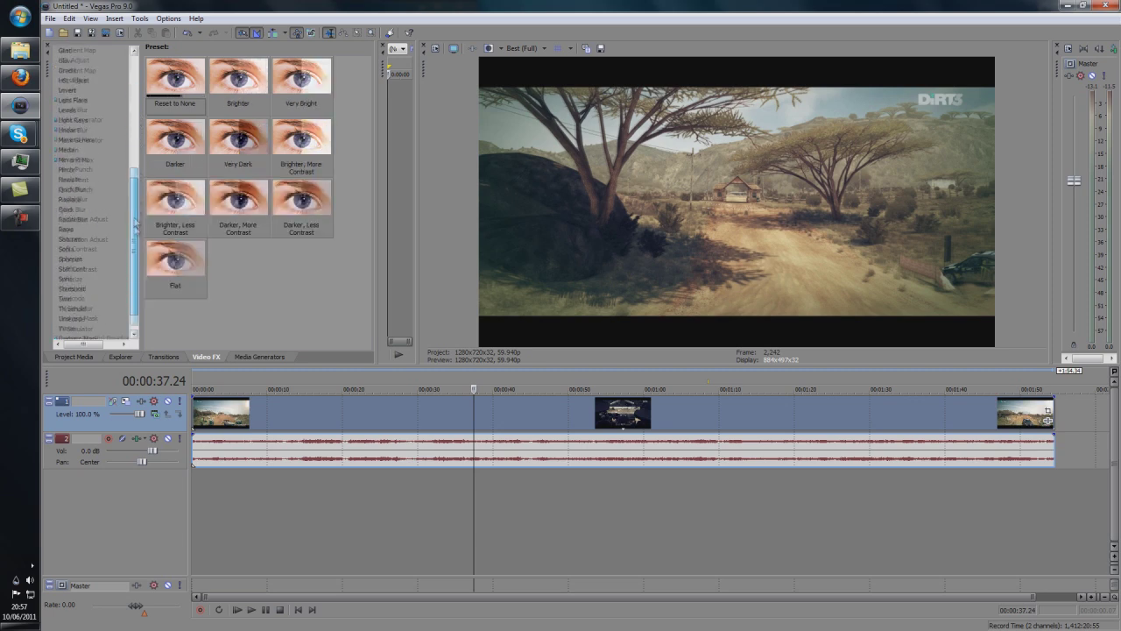
pyautogui.scroll(5, 138, 88)
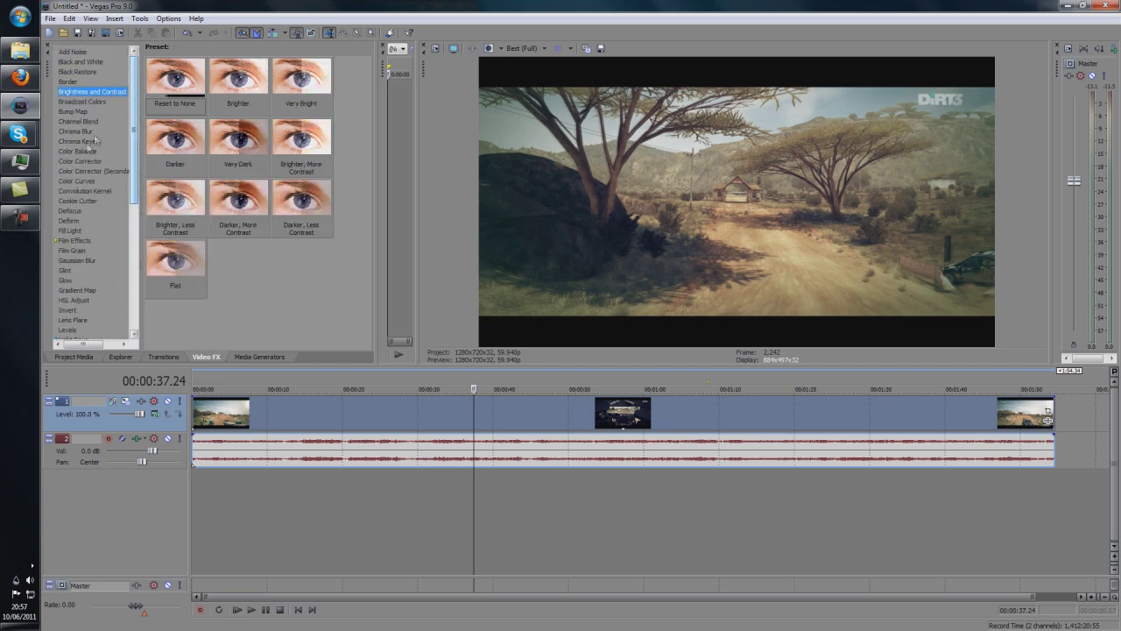
pyautogui.click(79, 151)
pyautogui.click(74, 182)
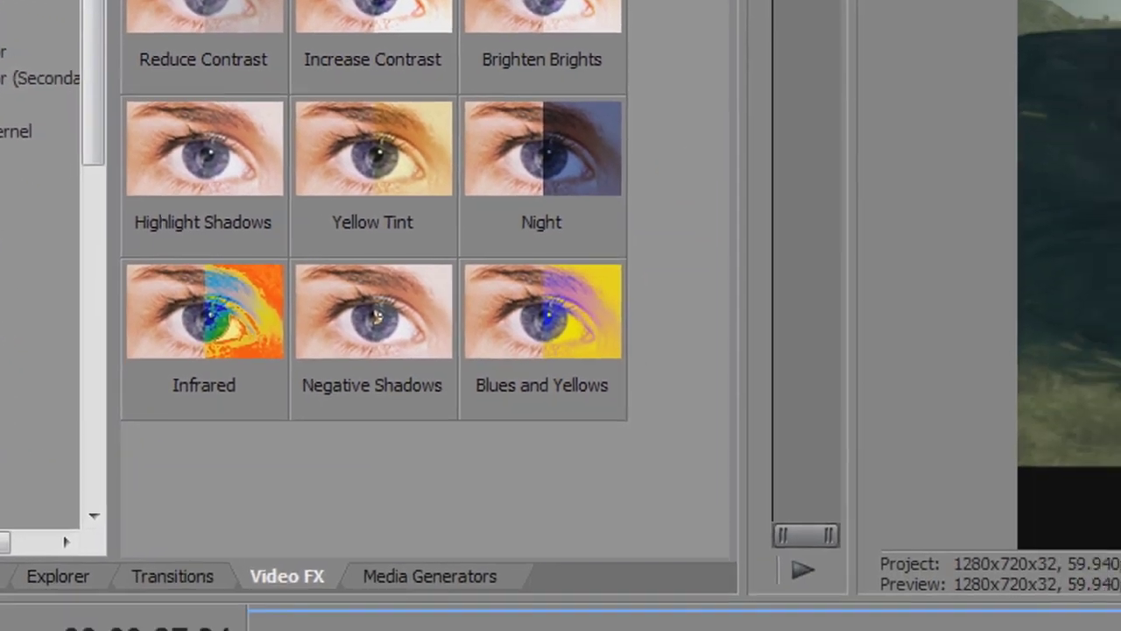
# Step: Apply Color Curves to video track 1 and bend its RGB curve into a contrast S-curve
pyautogui.moveTo(175, 76); pyautogui.dragTo(465, 231)
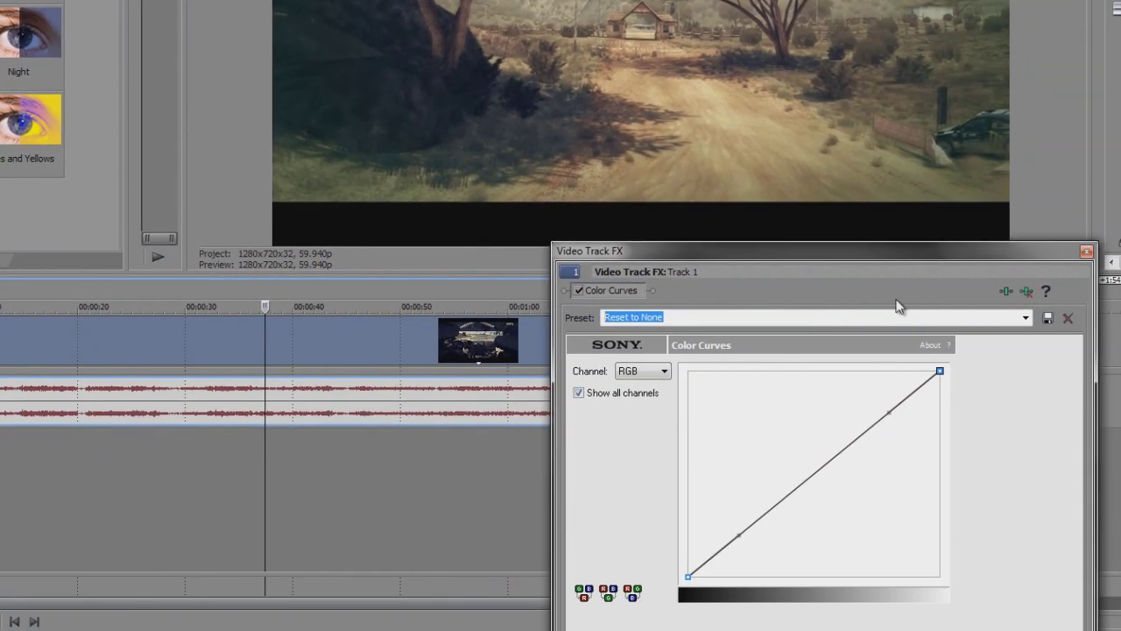
pyautogui.moveTo(891, 411); pyautogui.dragTo(796, 390)
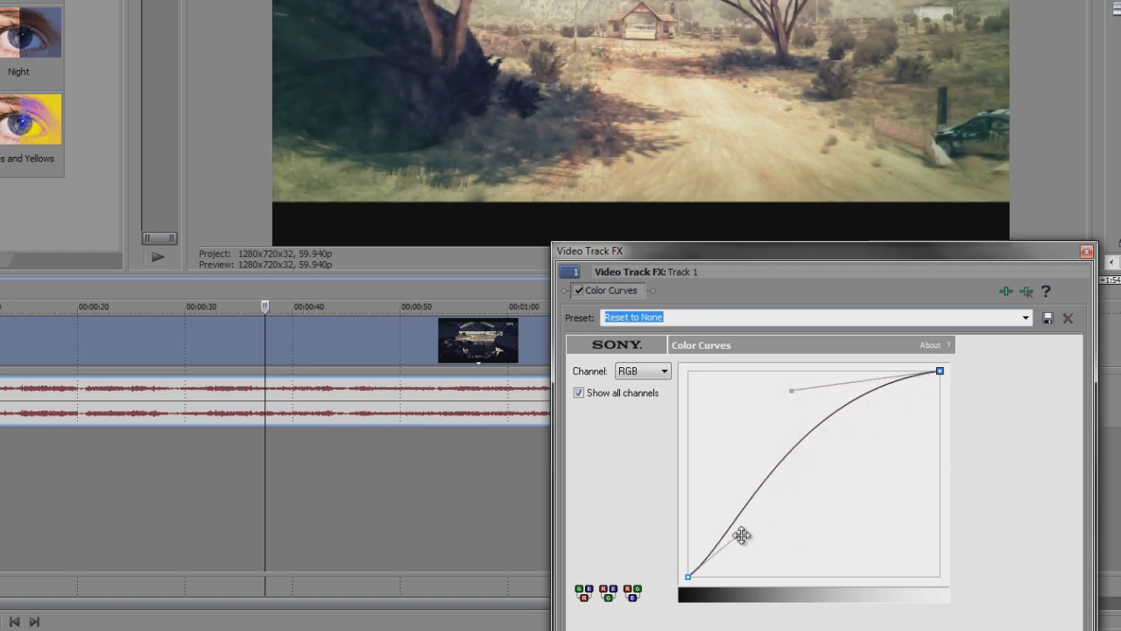
pyautogui.moveTo(742, 535); pyautogui.dragTo(846, 472)
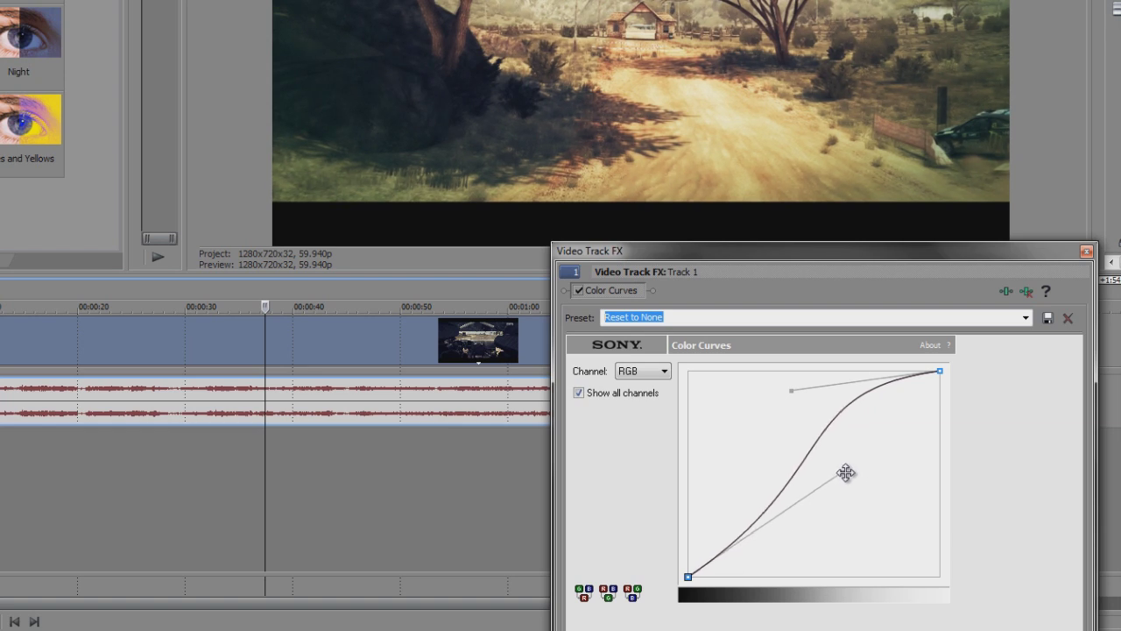
pyautogui.click(1086, 252)
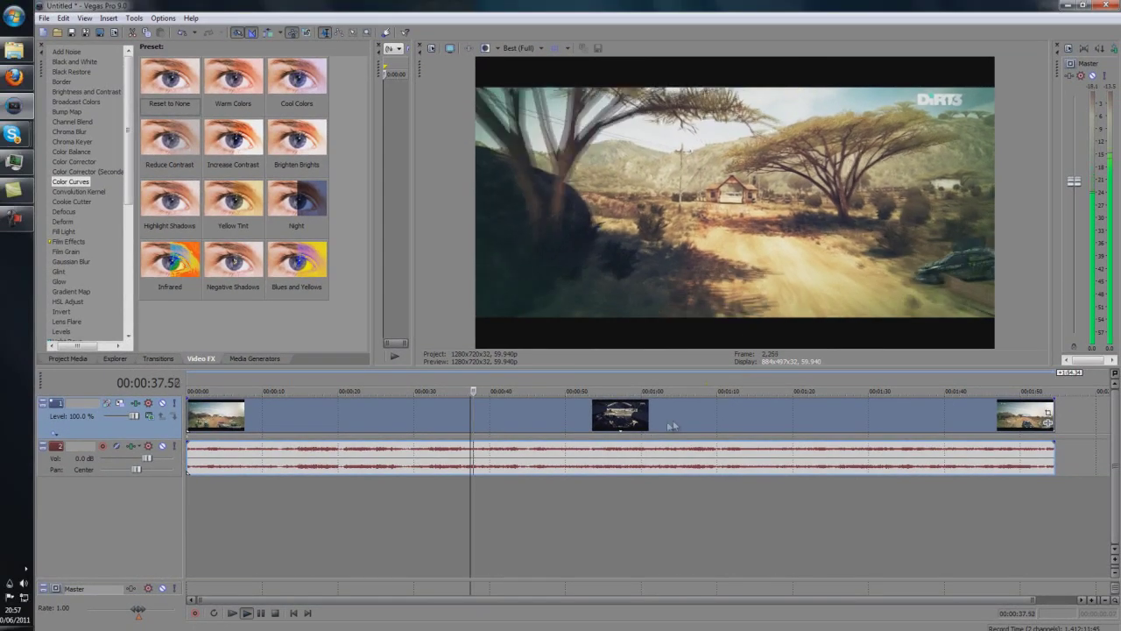
# Step: Check the Color Curves result between about 1:04 and 1:30, playing from around 1:30
pyautogui.click(677, 420)
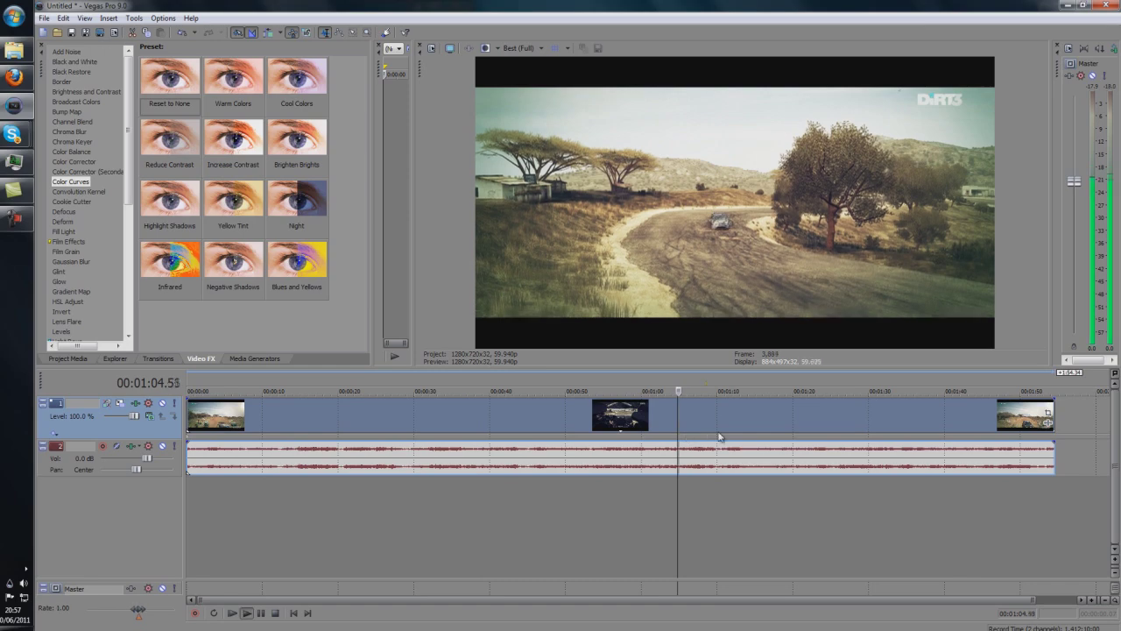
pyautogui.click(789, 417)
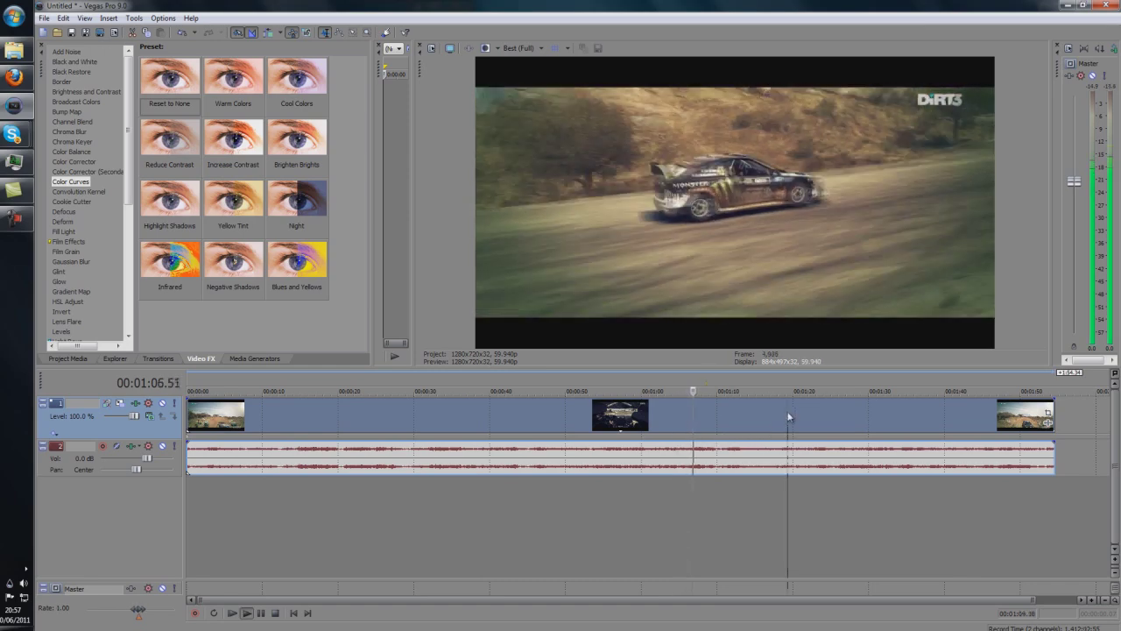
pyautogui.press('space')
pyautogui.click(840, 415)
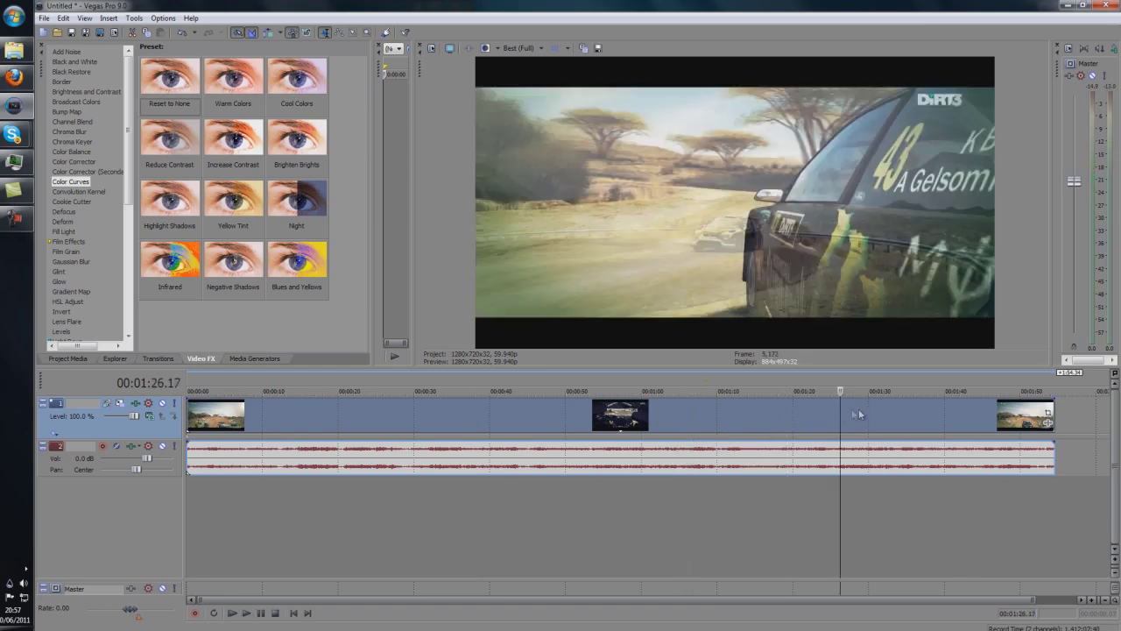
pyautogui.click(896, 416)
pyautogui.click(871, 416)
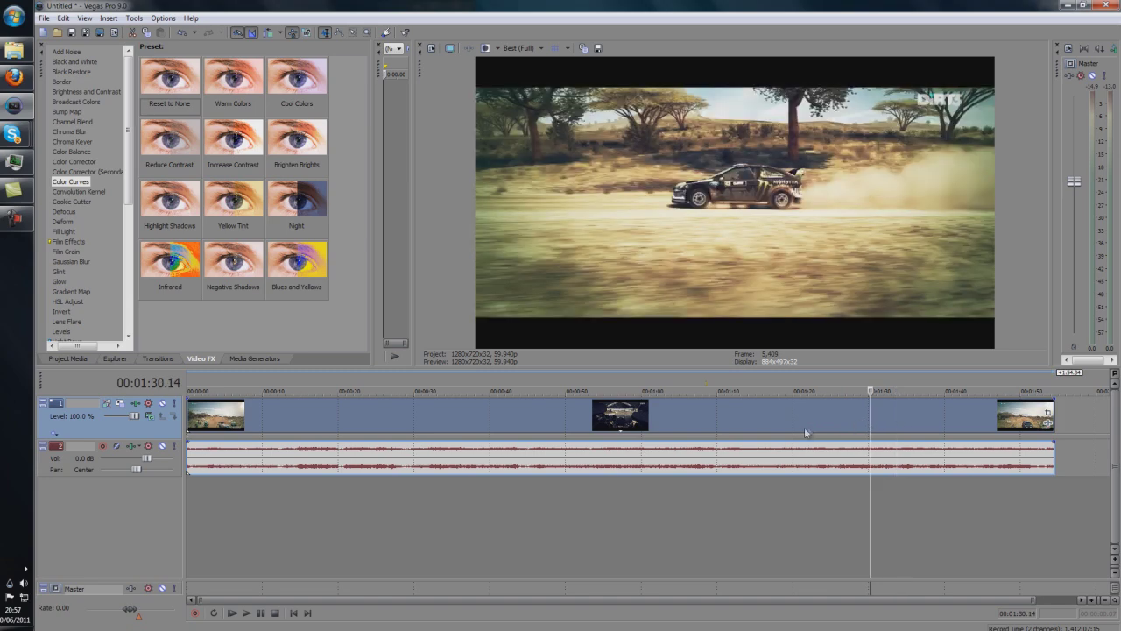
pyautogui.press('space')
# Step: Review the clip around 0:21, 0:52 and 0:49, then enlarge the video preview pane
pyautogui.press('space')
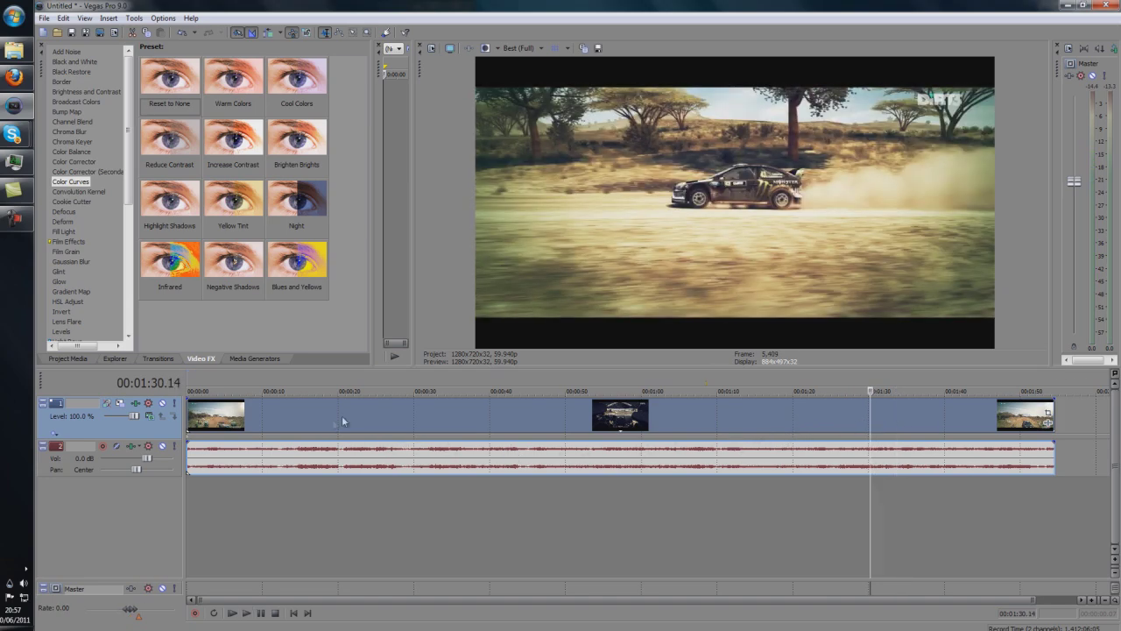
pyautogui.click(346, 415)
pyautogui.press('space')
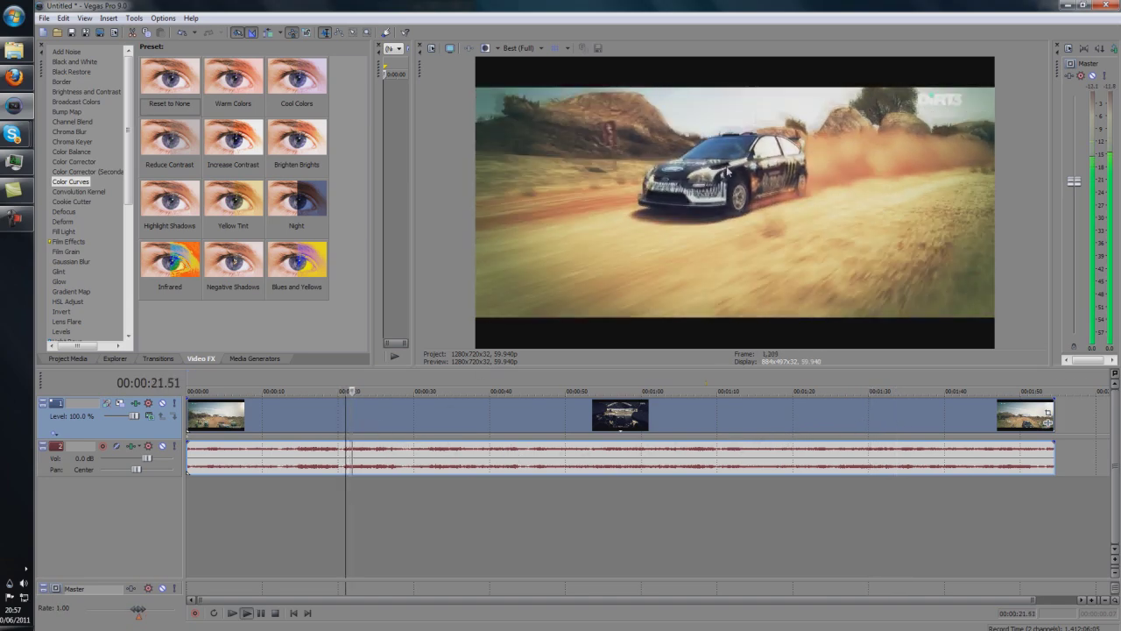
pyautogui.press('space')
pyautogui.click(587, 426)
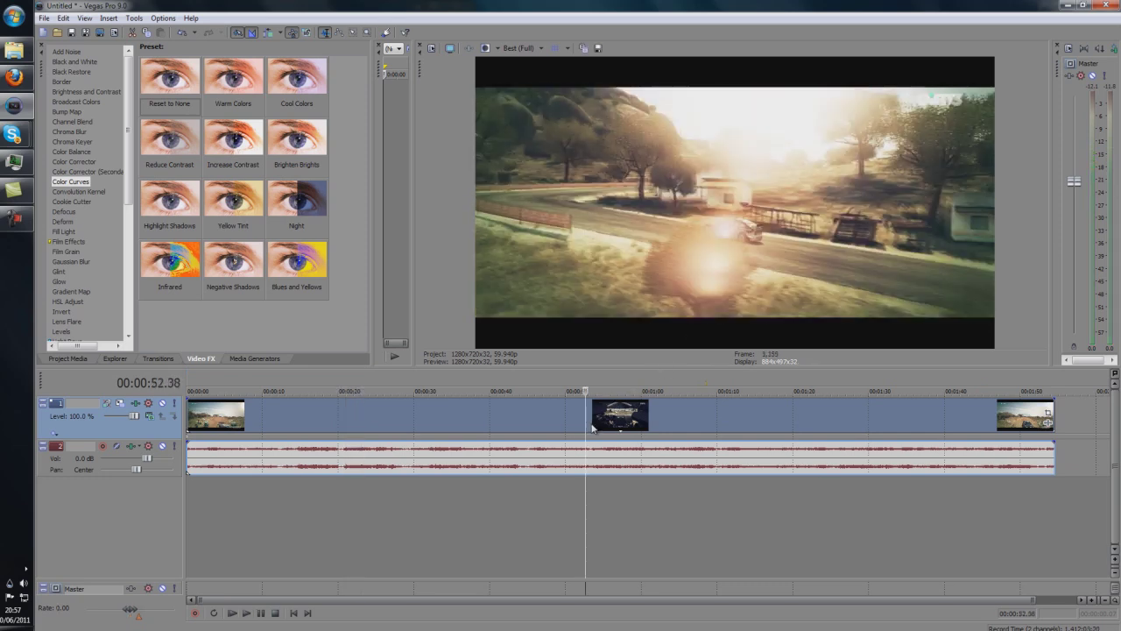
pyautogui.click(566, 372)
pyautogui.moveTo(565, 366); pyautogui.dragTo(560, 473)
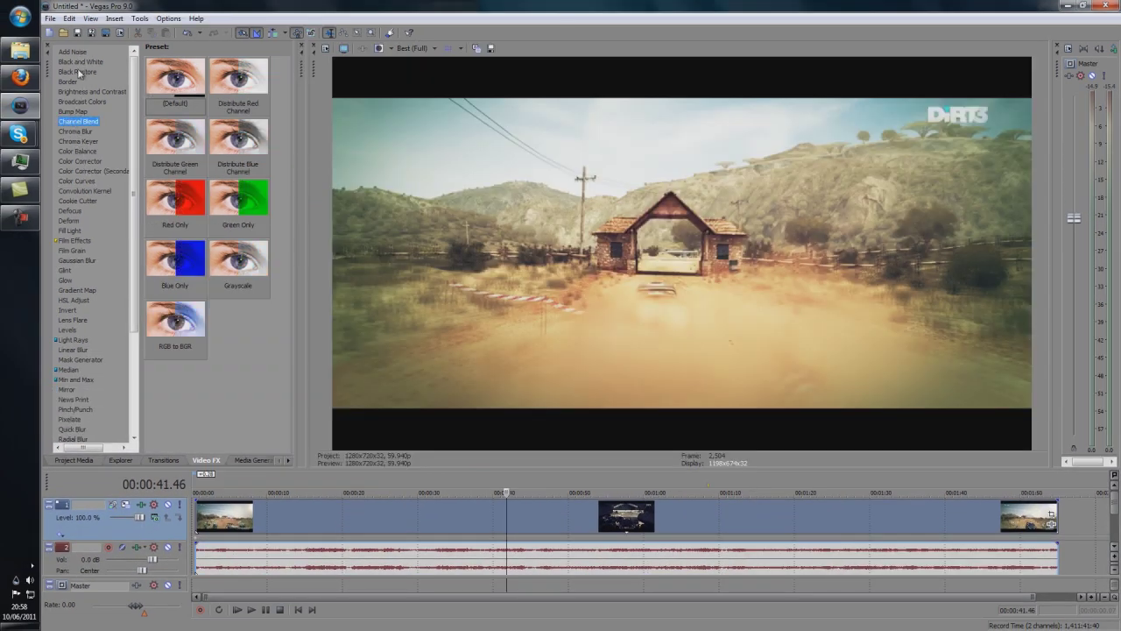
# Step: Add Brightness and Contrast's Reset to None preset to track 1 with Contrast 0.20 and Contrast center 0.50
pyautogui.click(78, 72)
pyautogui.click(79, 92)
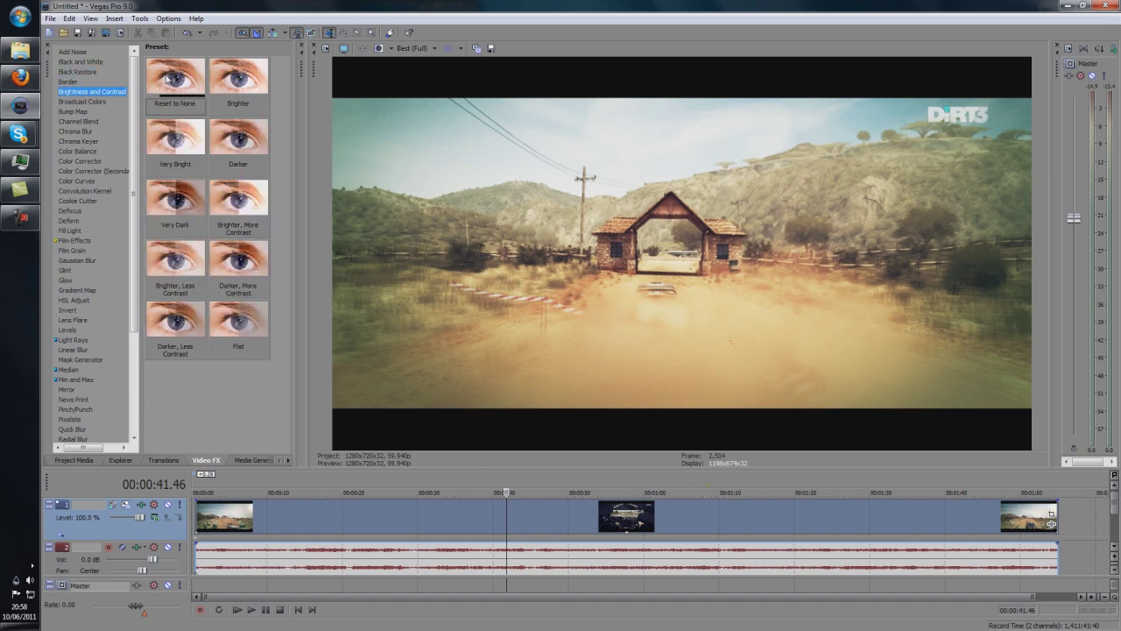
pyautogui.moveTo(170, 79); pyautogui.dragTo(495, 405)
pyautogui.moveTo(1094, 523); pyautogui.dragTo(1093, 524)
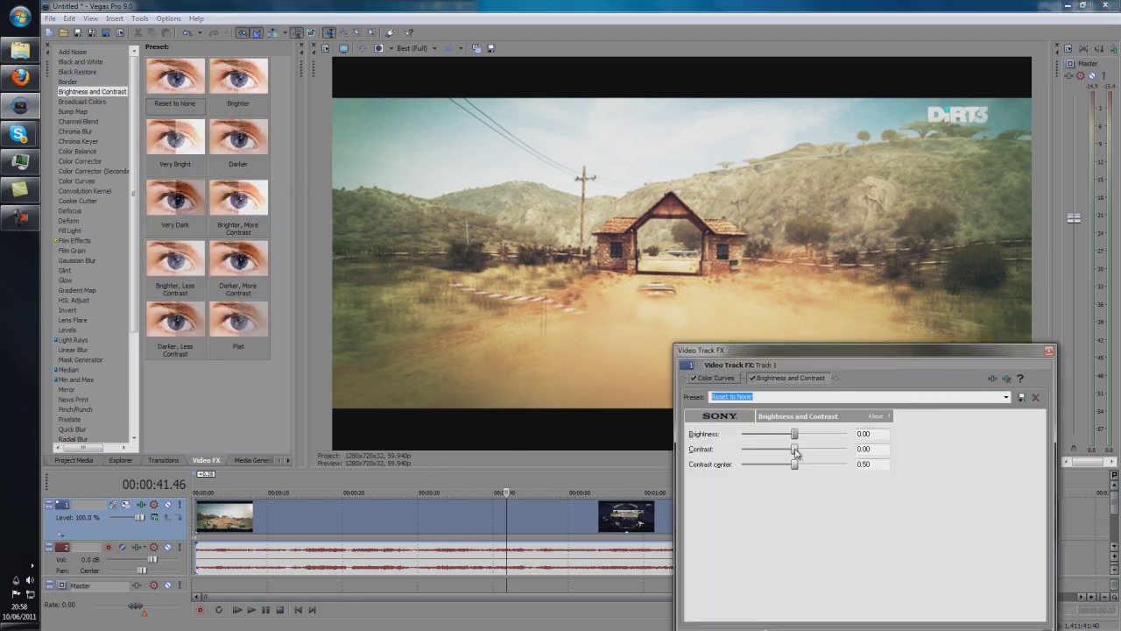
pyautogui.moveTo(796, 452); pyautogui.dragTo(807, 453)
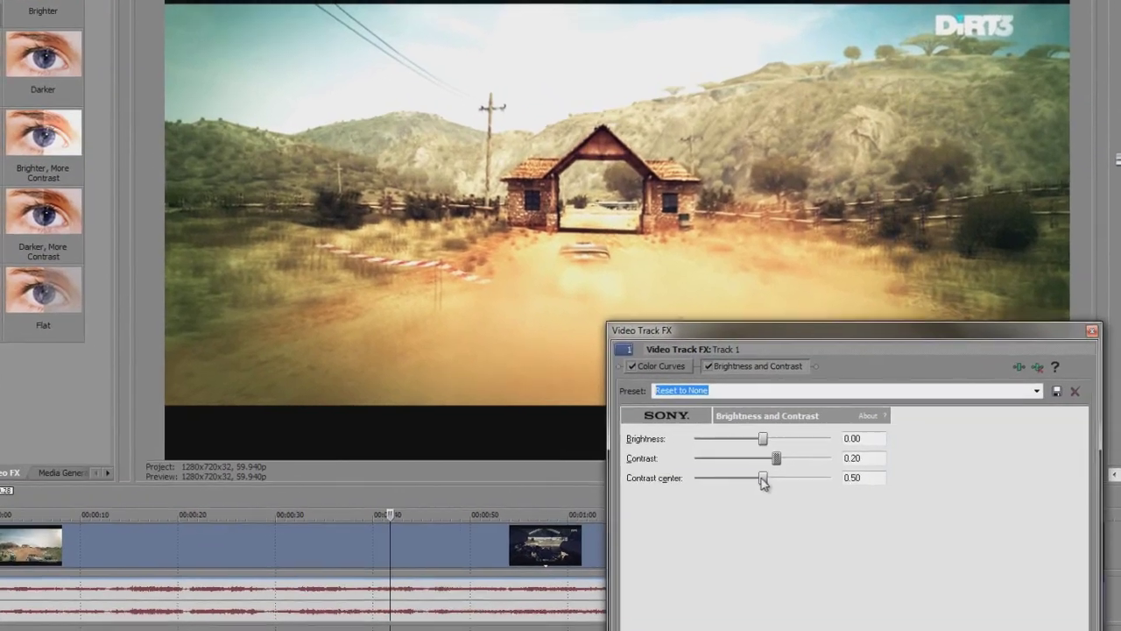
pyautogui.moveTo(763, 481); pyautogui.dragTo(810, 524)
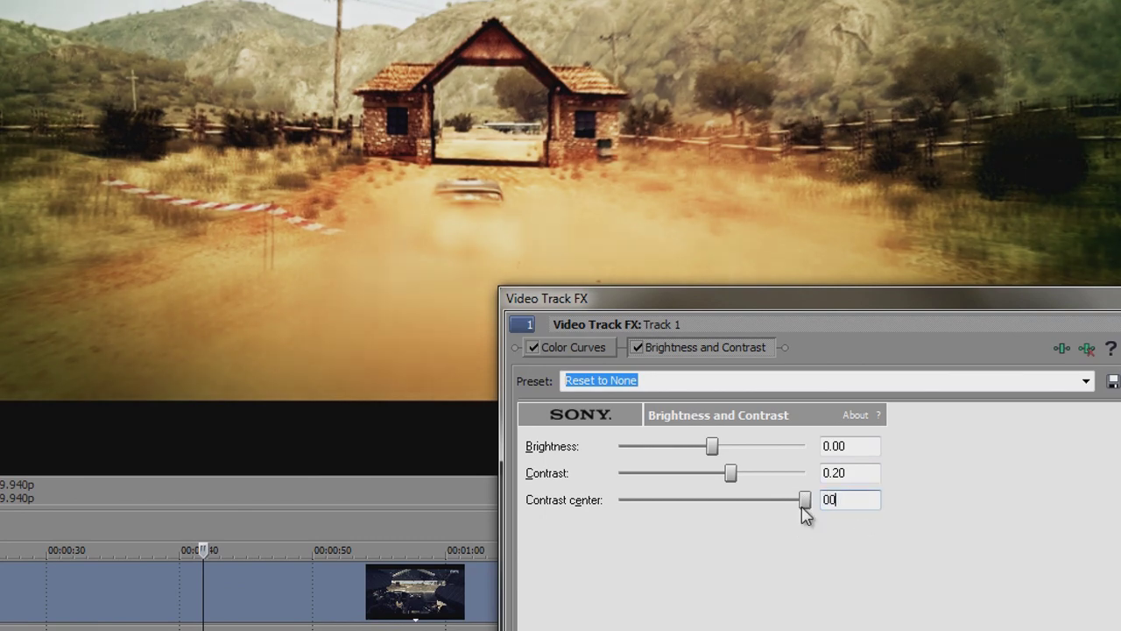
pyautogui.write('00.5')
pyautogui.press('Return')
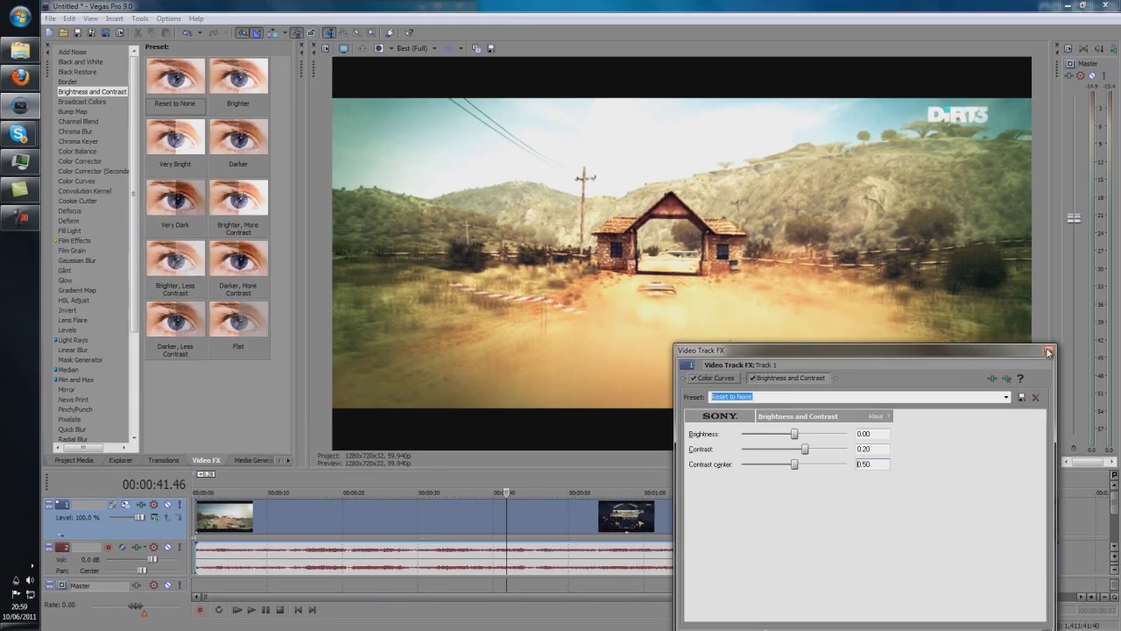
pyautogui.click(1066, 354)
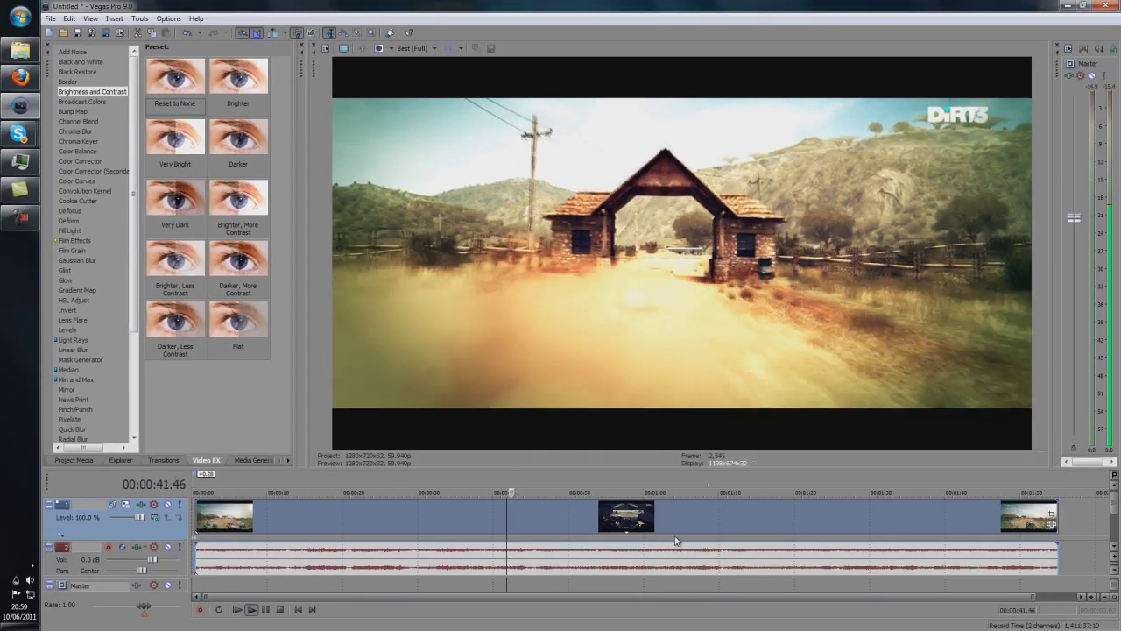
pyautogui.press('space')
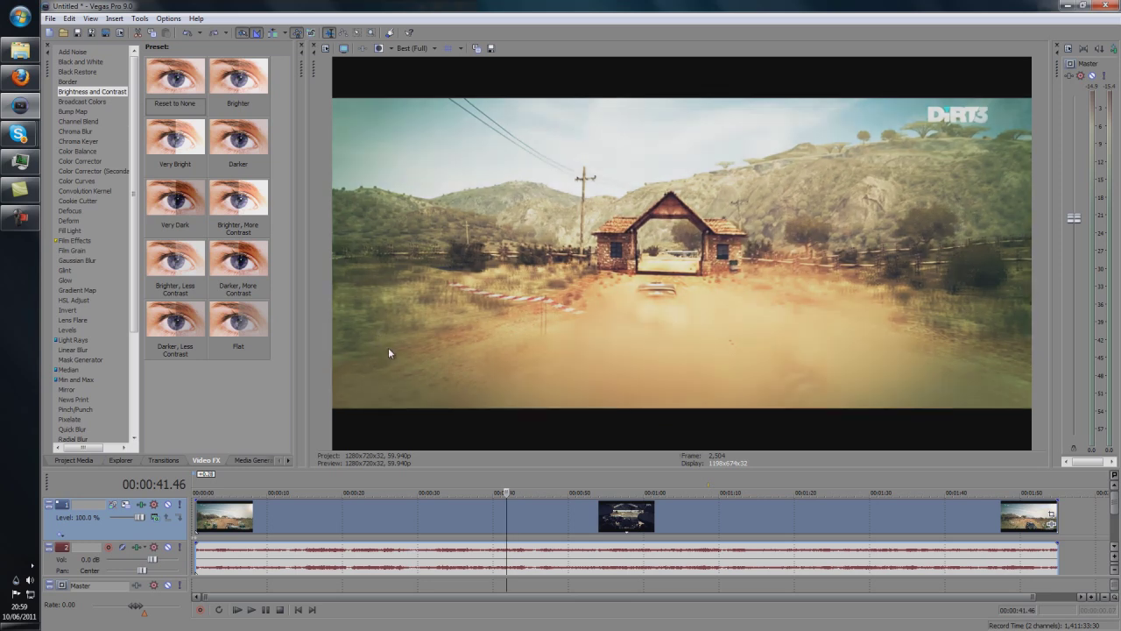
pyautogui.click(690, 511)
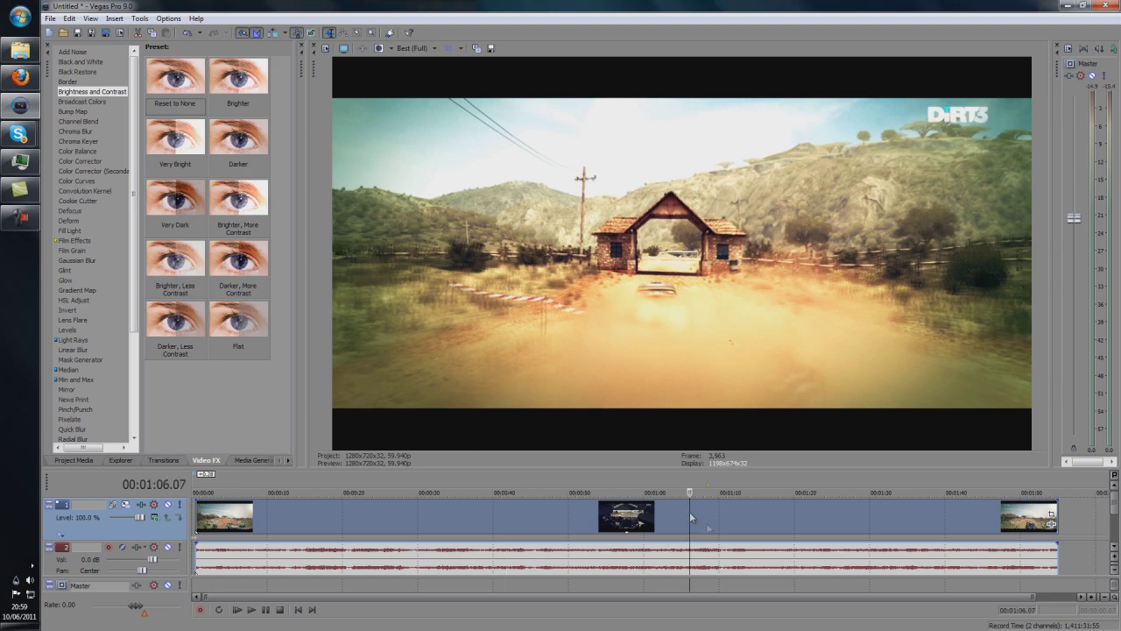
pyautogui.press('space')
pyautogui.press('space')
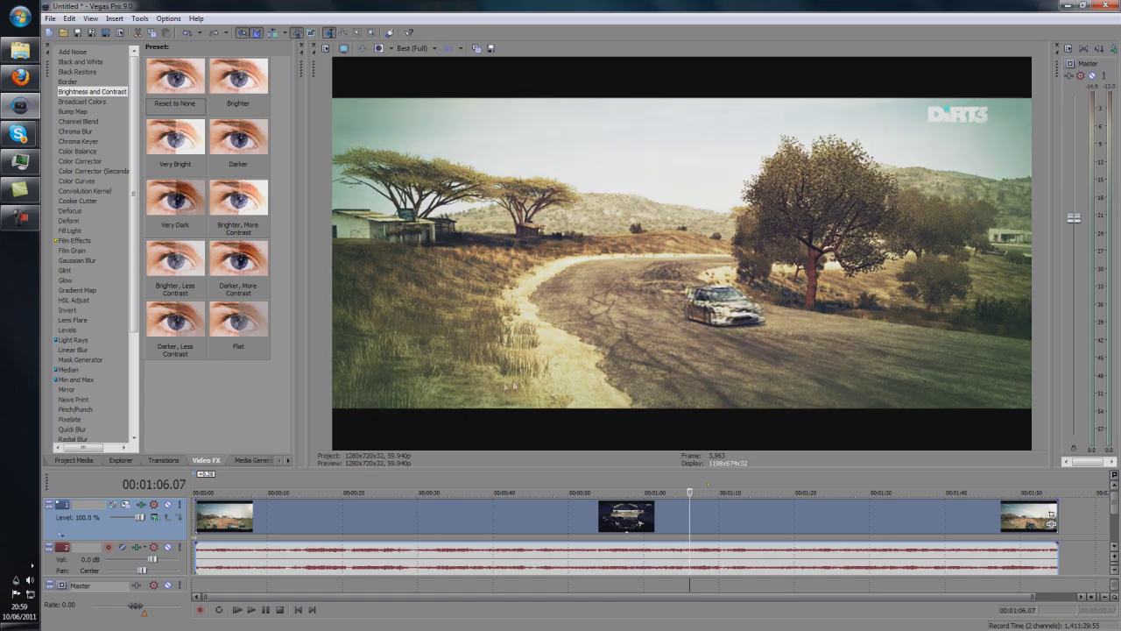
pyautogui.press('space')
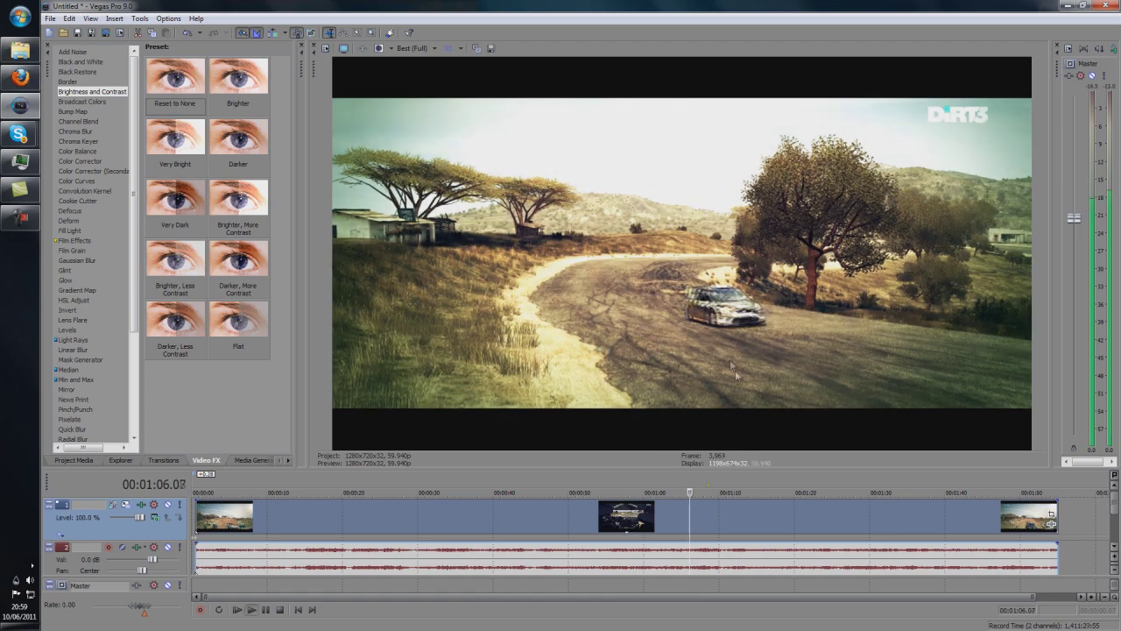
pyautogui.click(770, 524)
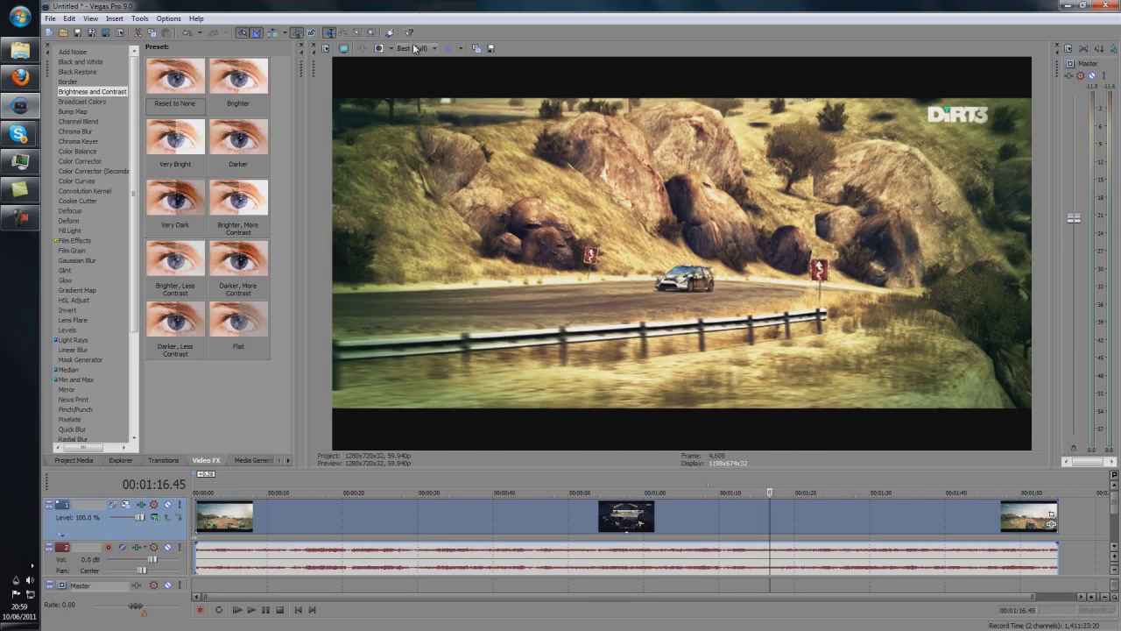
pyautogui.click(414, 48)
# Step: Leave preview quality unchanged and briefly play and stop the clip from the rocks scene
pyautogui.moveTo(422, 97)
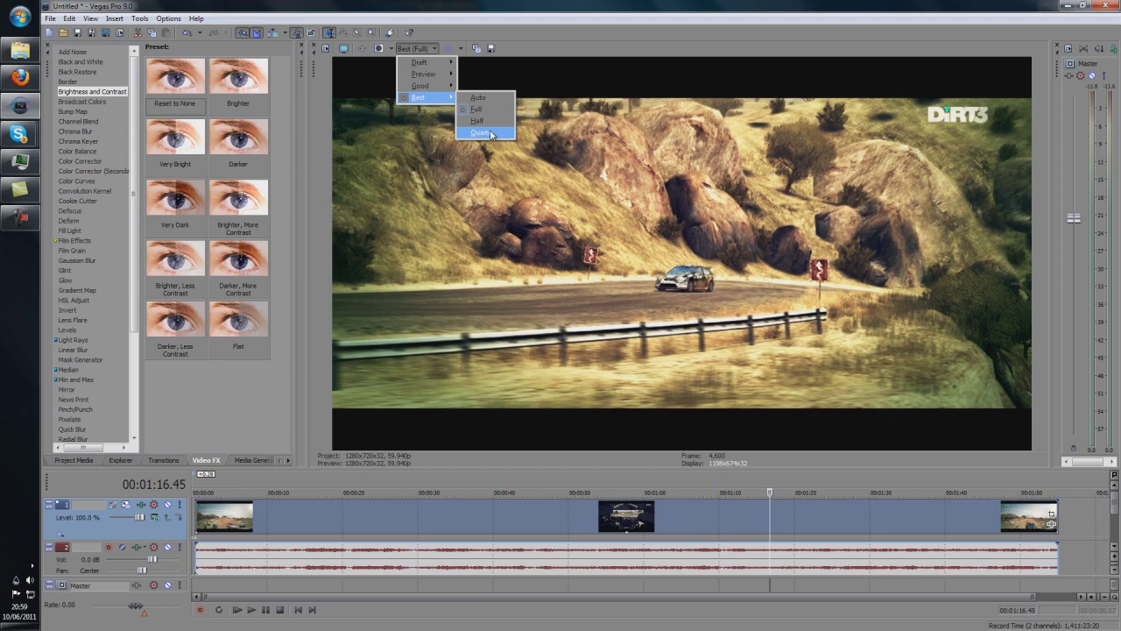
pyautogui.click(478, 108)
pyautogui.press('space')
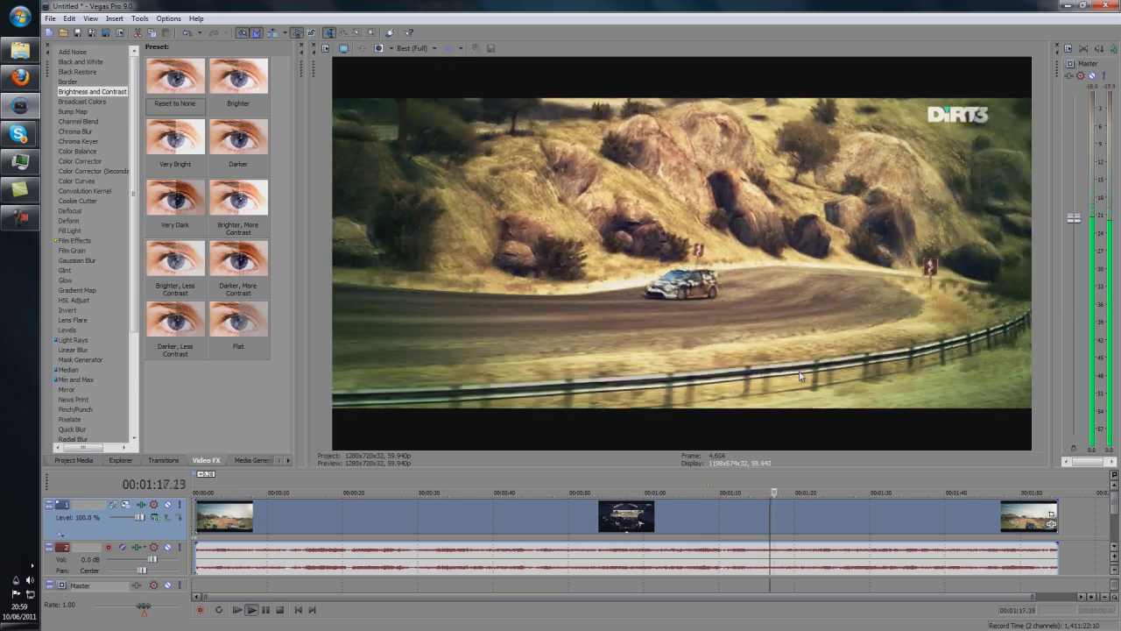
pyautogui.press('space')
# Step: Switch preview quality to Draft (Full), then Draft (Quarter), and play to test it
pyautogui.click(433, 48)
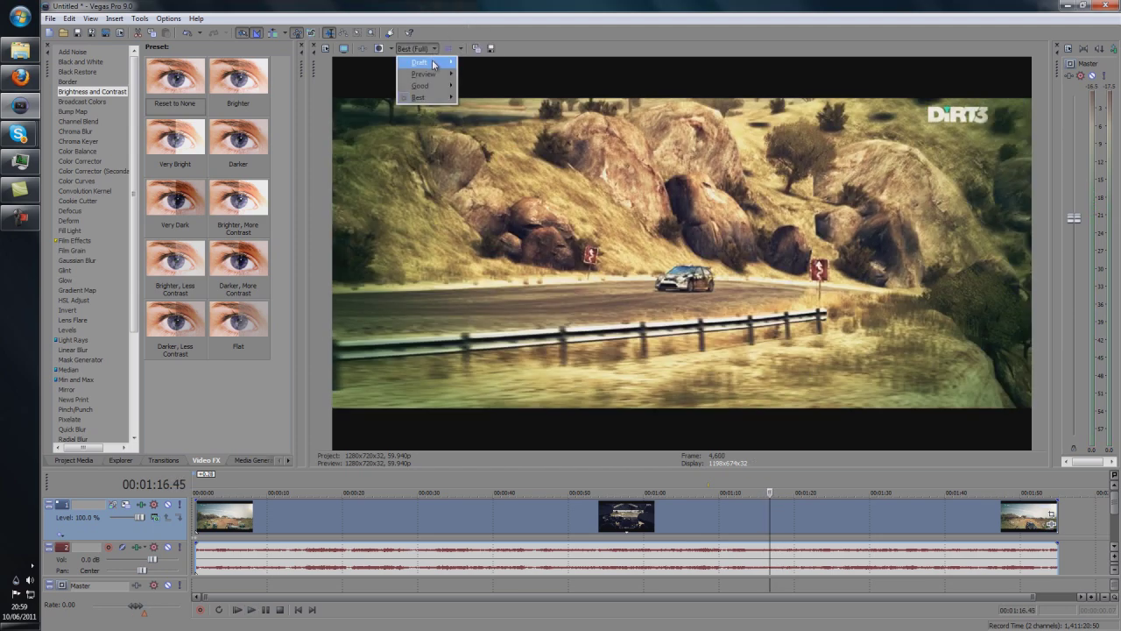
pyautogui.moveTo(437, 63)
pyautogui.click(488, 76)
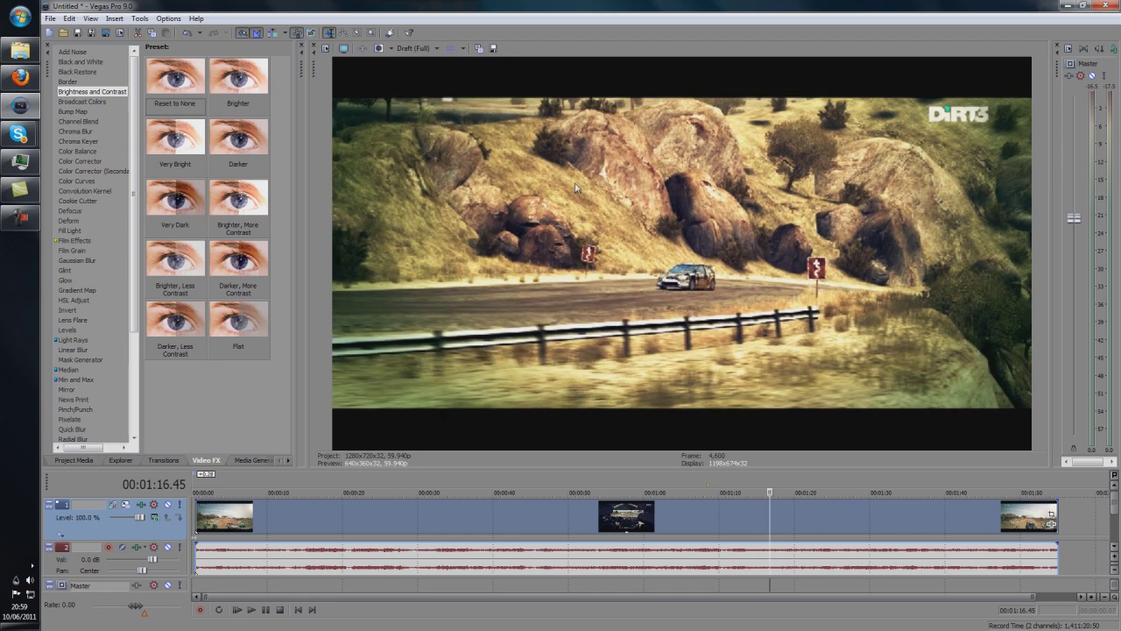
pyautogui.click(407, 48)
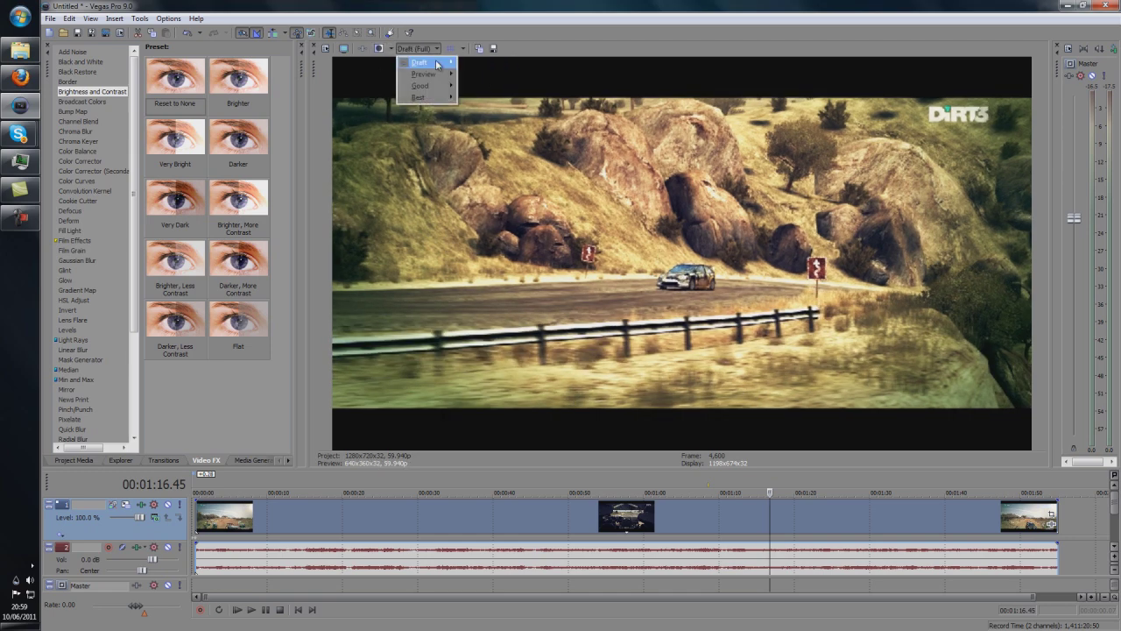
pyautogui.moveTo(441, 66)
pyautogui.click(491, 97)
pyautogui.press('space')
pyautogui.press('space')
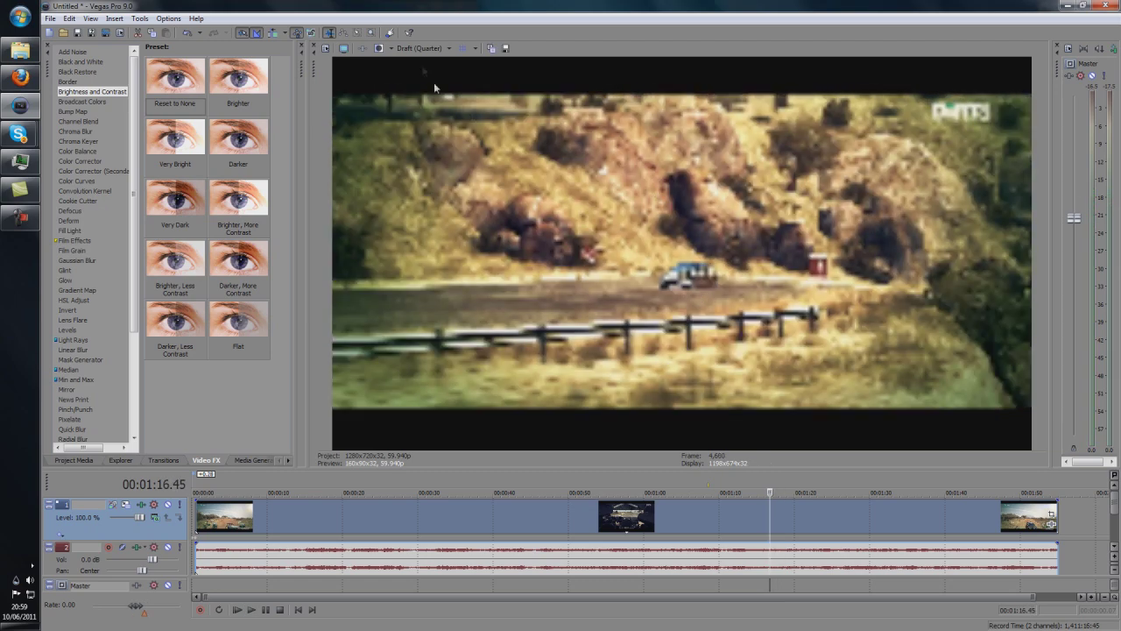
# Step: Set preview quality to Best (Full) and play, stopping at 00:01:22.20
pyautogui.click(424, 50)
pyautogui.moveTo(439, 98)
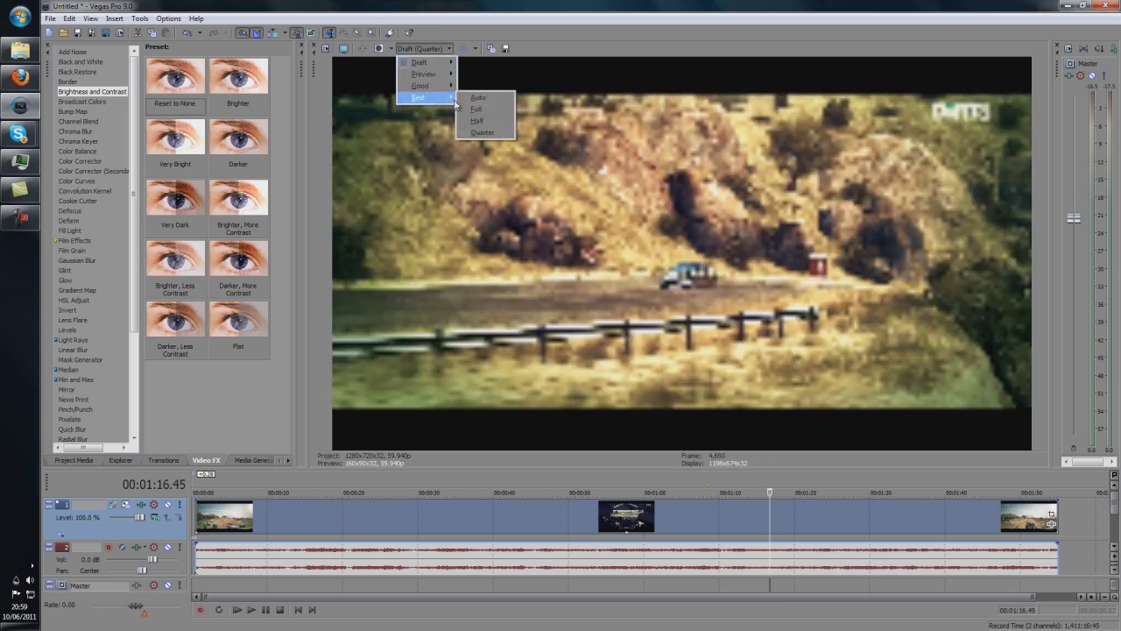
pyautogui.click(488, 109)
pyautogui.press('space')
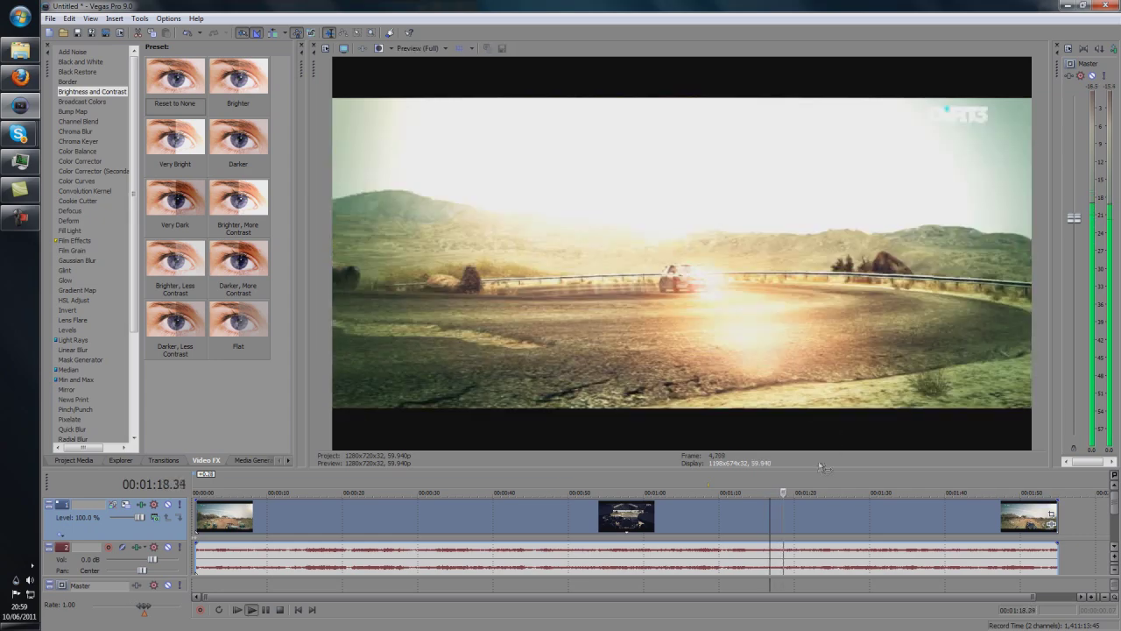
pyautogui.click(815, 530)
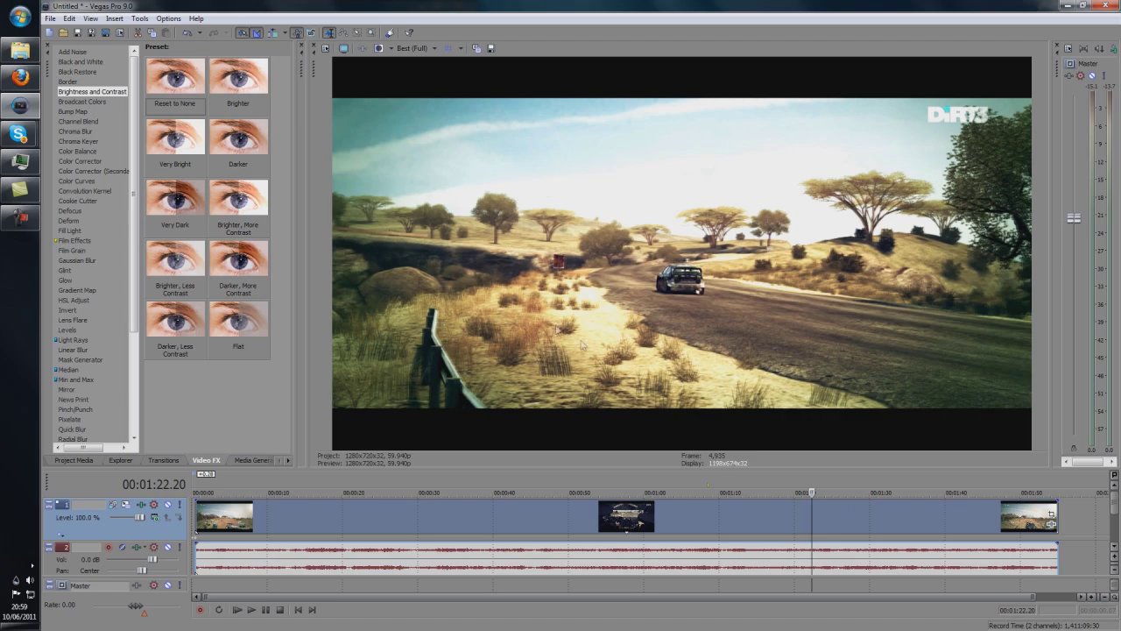
# Step: Play from 00:01:30.46, stop, and step frames with the arrow keys to reach 00:00:47.29
pyautogui.click(876, 517)
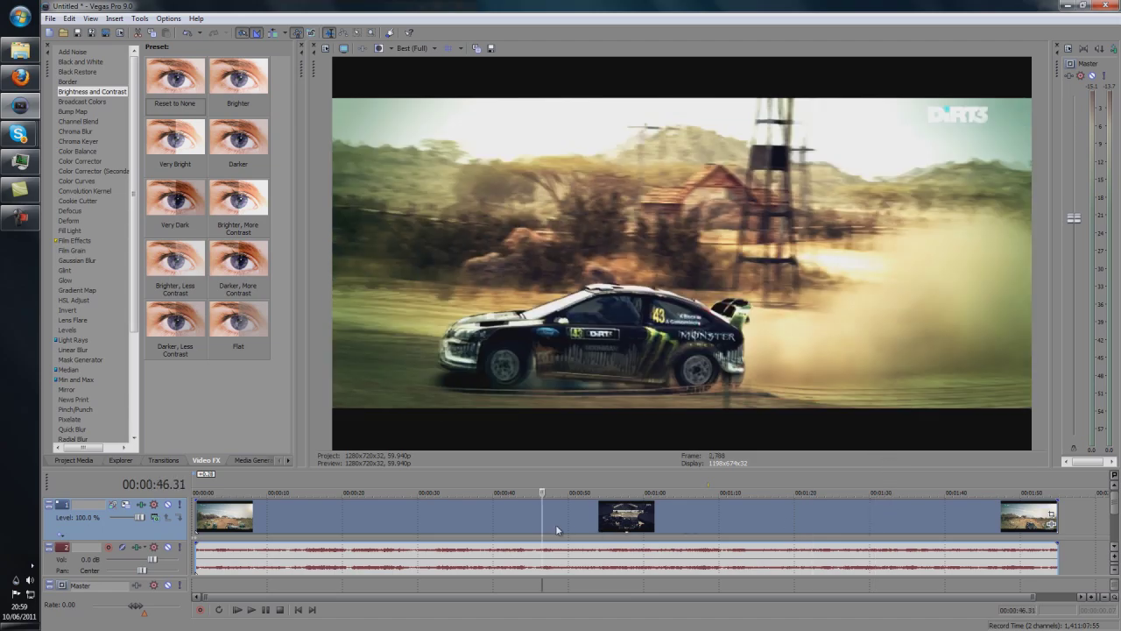
pyautogui.press('space')
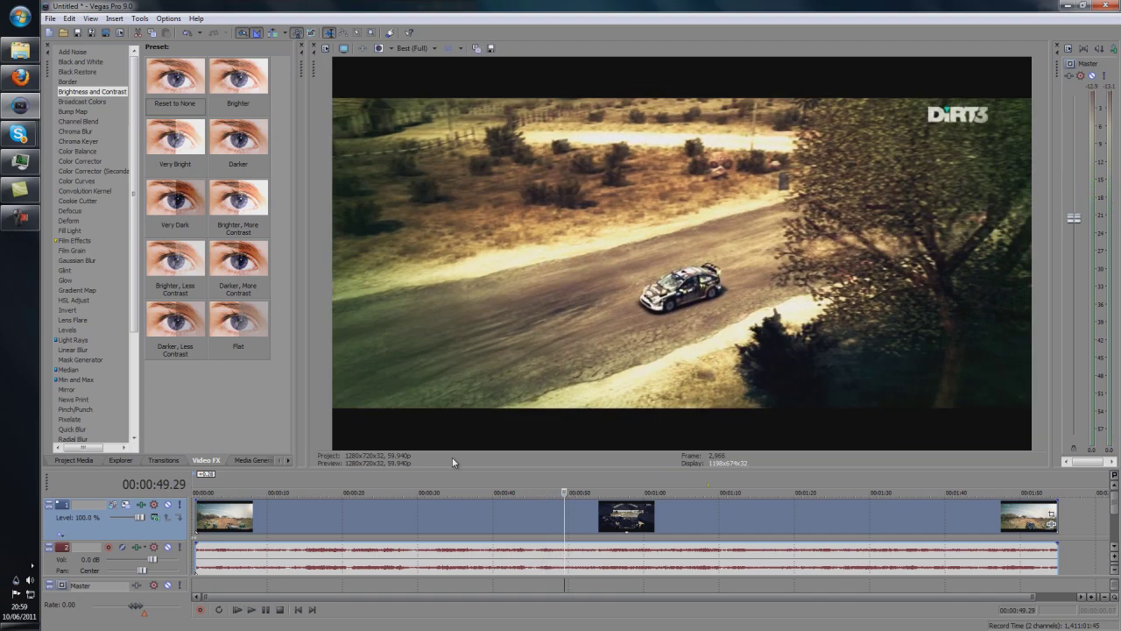
pyautogui.press('Return')
pyautogui.press('space')
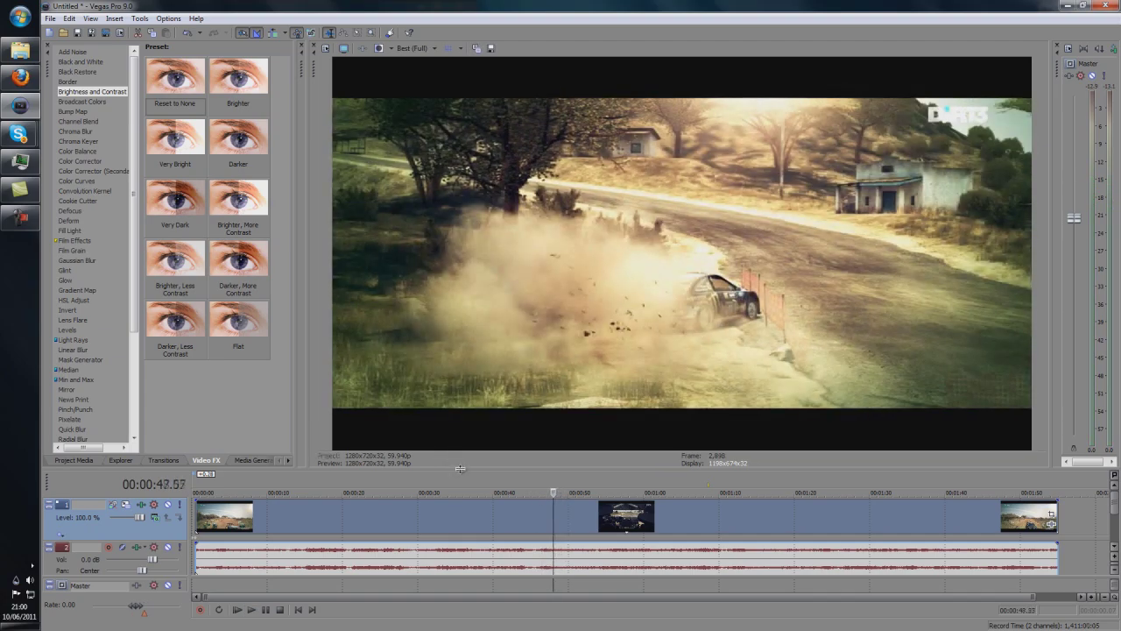
pyautogui.press('Left')
pyautogui.press('Left')
pyautogui.press('Left')
pyautogui.press('Left')
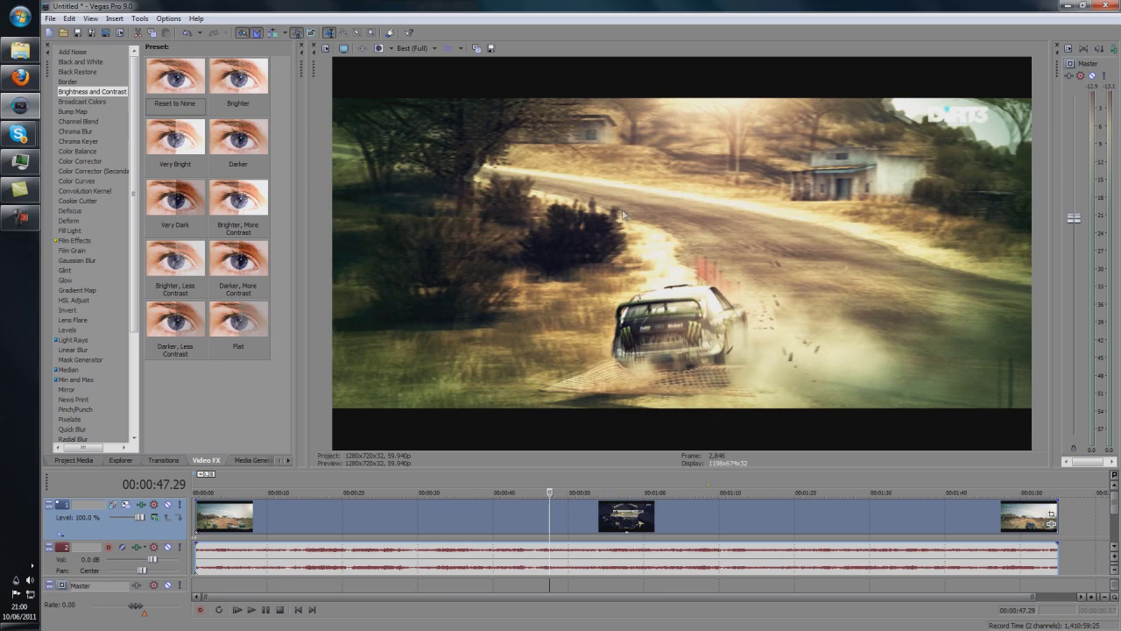
pyautogui.press('Right')
pyautogui.press('Right')
pyautogui.press('Right')
pyautogui.press('Right')
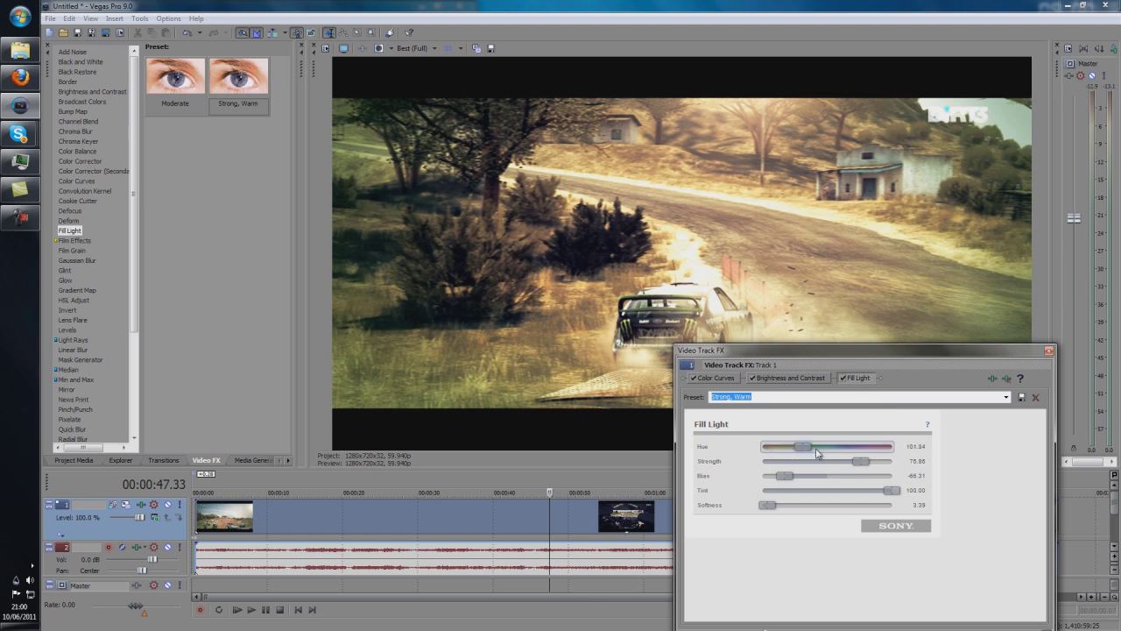
# Step: Set Fill Light Hue to 184.91 and Strength and Softness to 100, then close Video Track FX
pyautogui.moveTo(831, 457)
pyautogui.mouseDown()
pyautogui.moveTo(819, 456)
pyautogui.moveTo(833, 456)
pyautogui.mouseUp()
pyautogui.moveTo(862, 462); pyautogui.dragTo(932, 473)
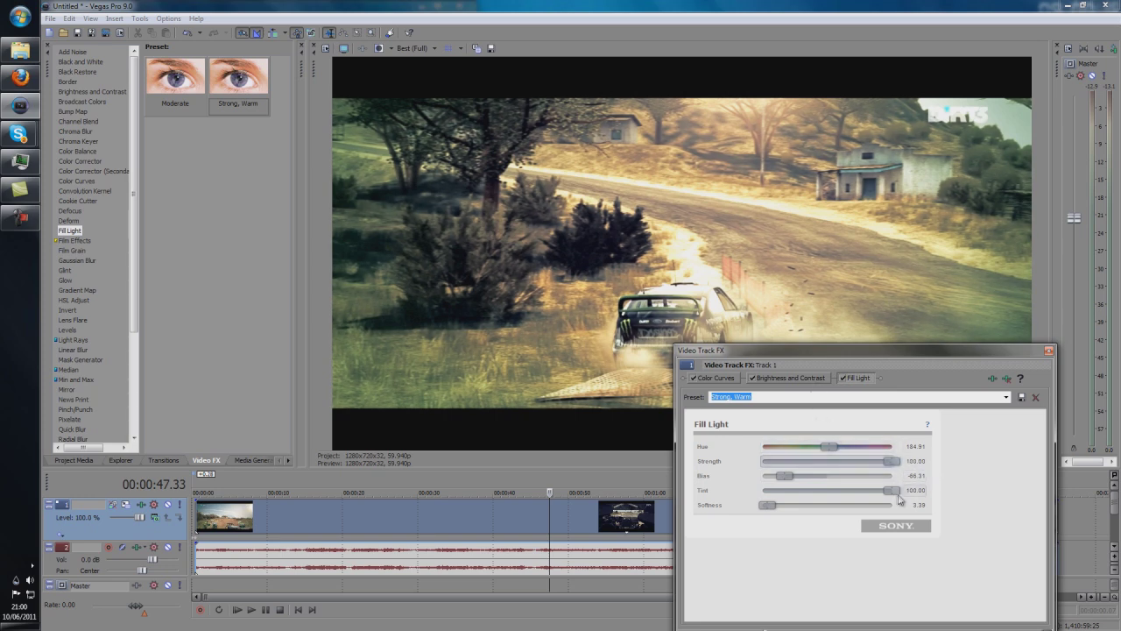
pyautogui.moveTo(771, 506)
pyautogui.mouseDown()
pyautogui.moveTo(935, 505)
pyautogui.moveTo(759, 506)
pyautogui.mouseUp()
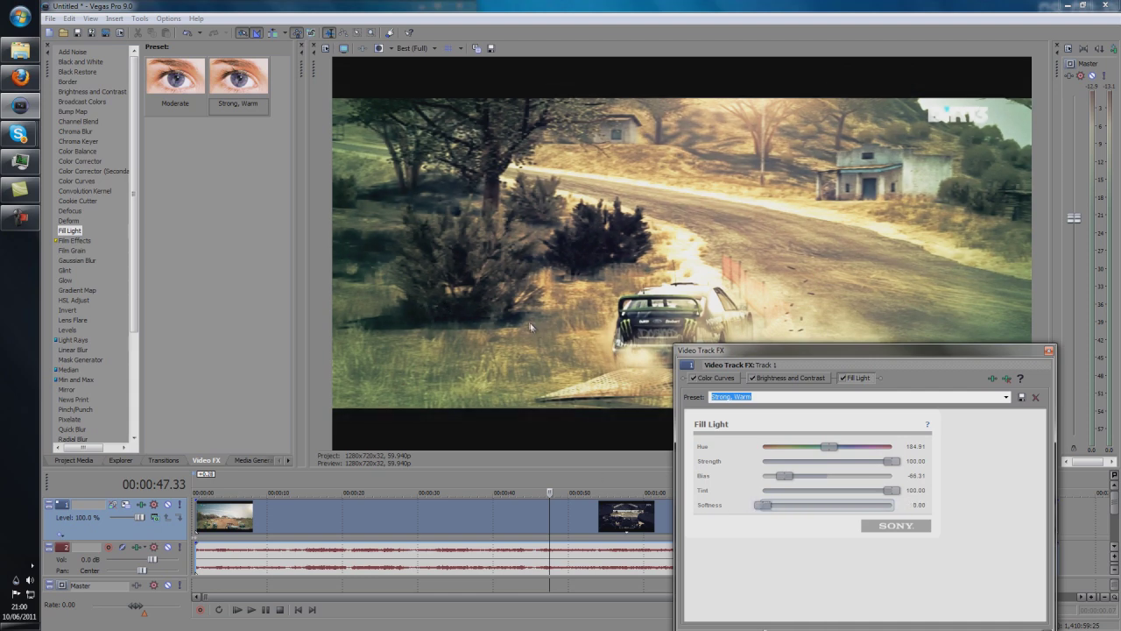
pyautogui.moveTo(761, 505); pyautogui.dragTo(941, 509)
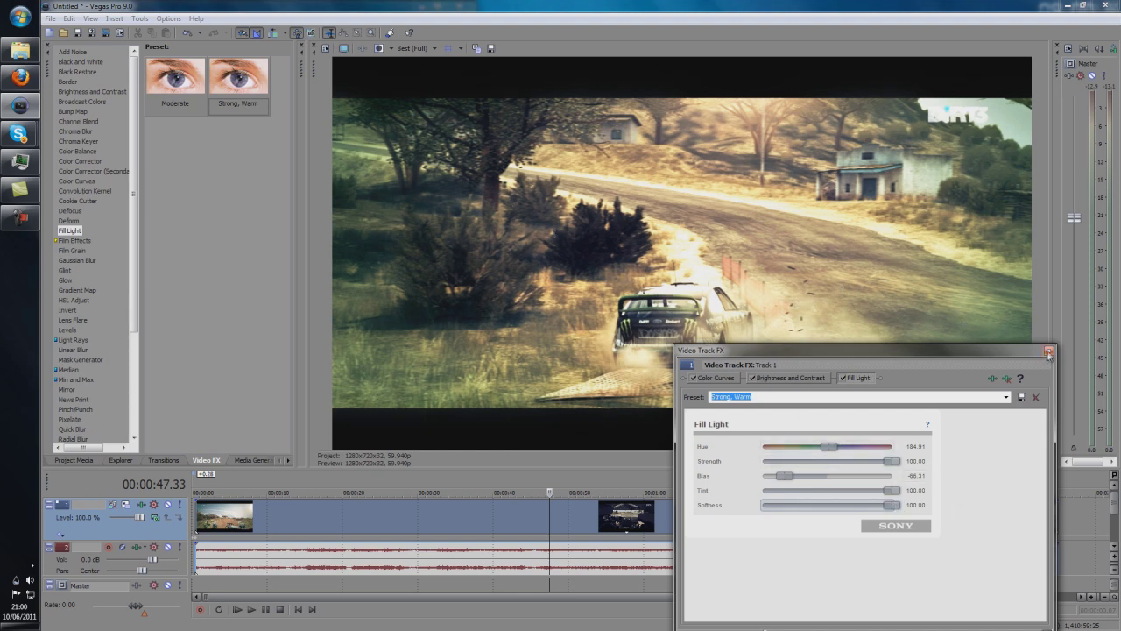
pyautogui.click(1050, 352)
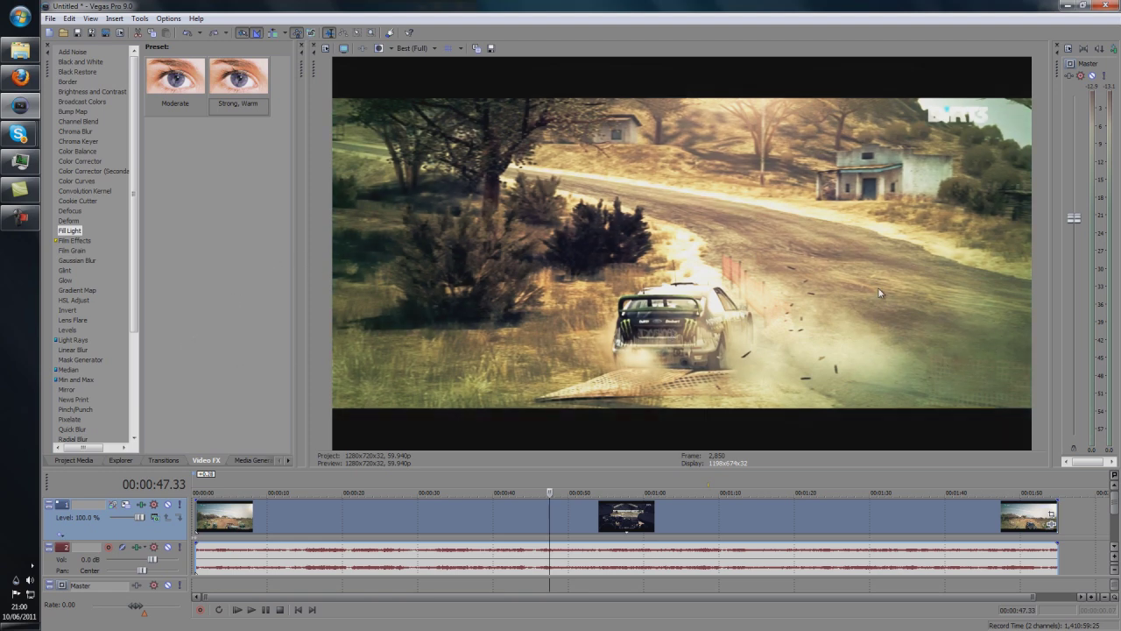
# Step: Play the corrected clip from 00:00:33.11, then check around 1:00, 1:15 and 00:01:20.28
pyautogui.click(443, 512)
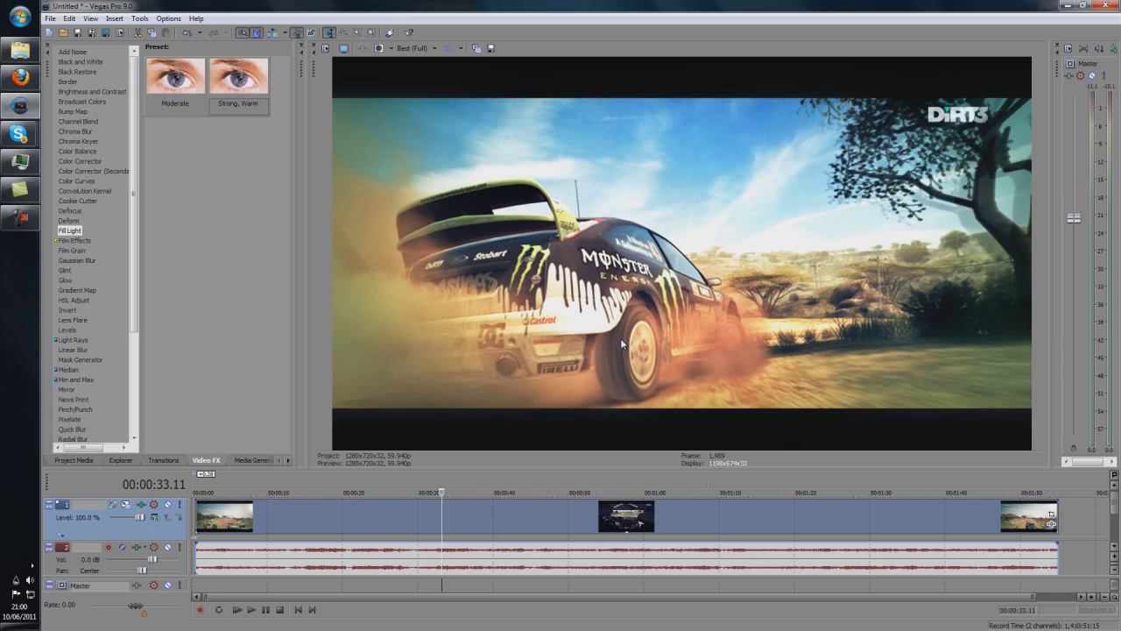
pyautogui.press('space')
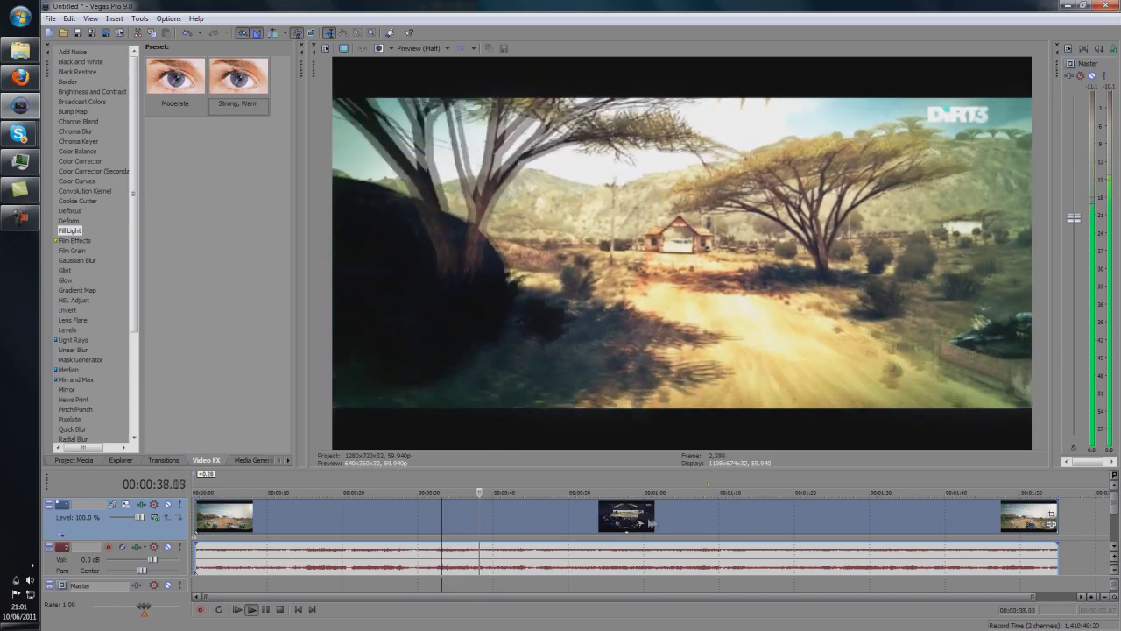
pyautogui.click(644, 517)
pyautogui.press('space')
pyautogui.click(760, 525)
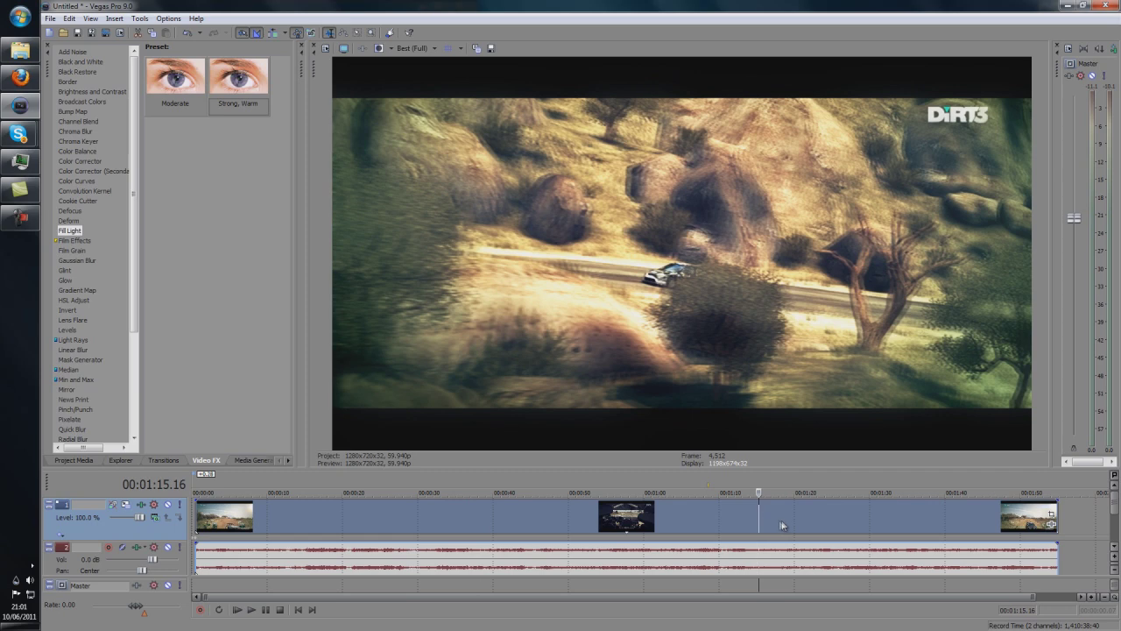
pyautogui.click(797, 519)
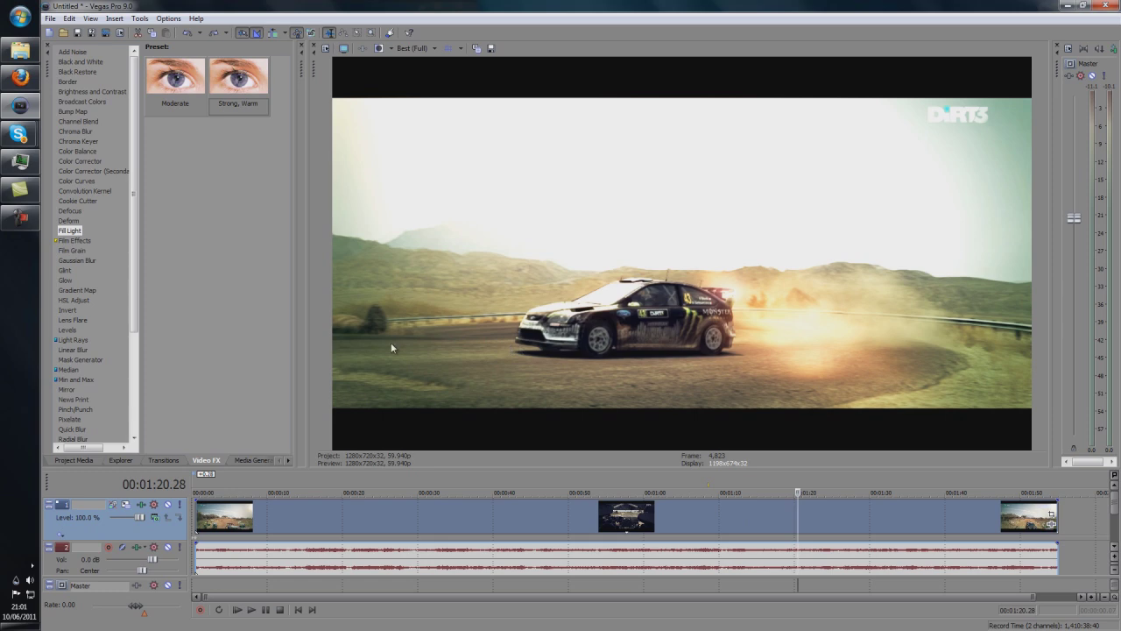
pyautogui.press('space')
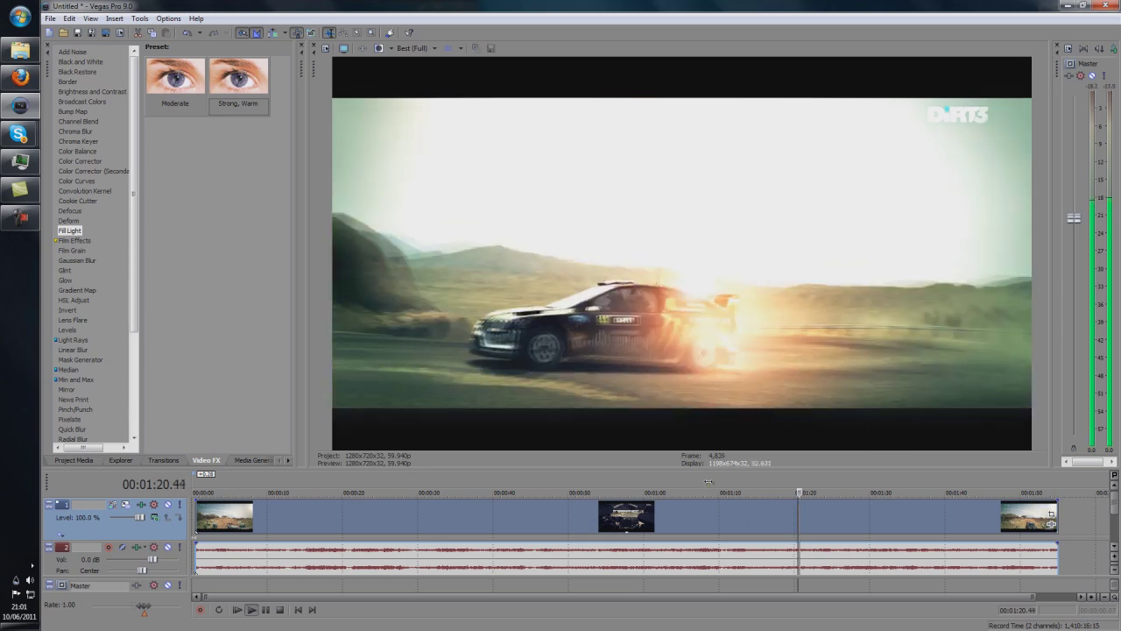
pyautogui.press('space')
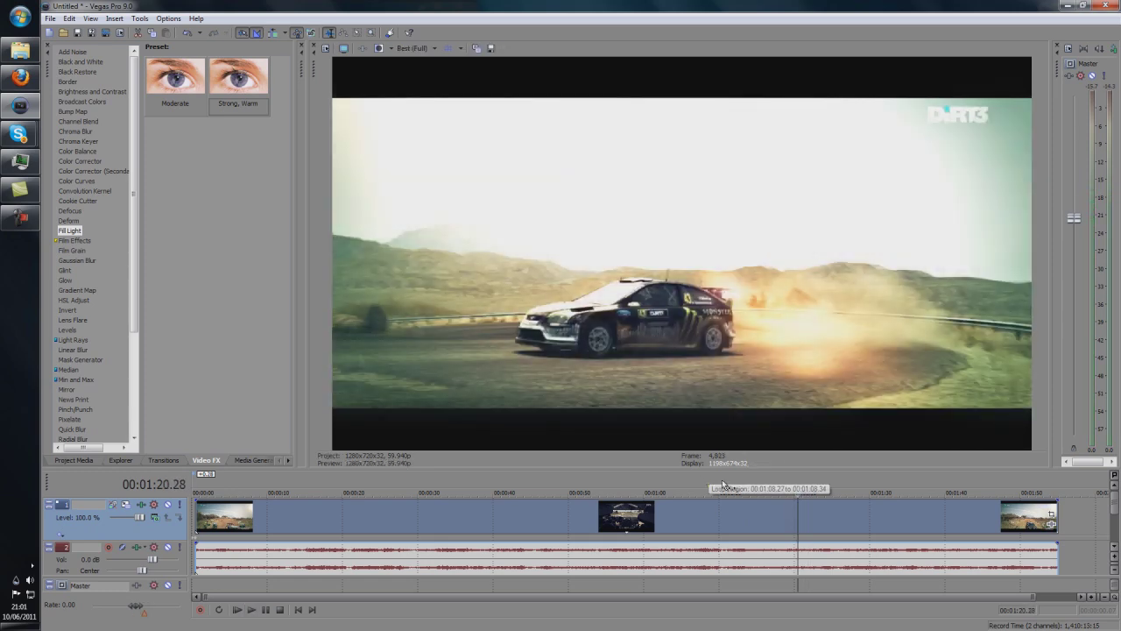